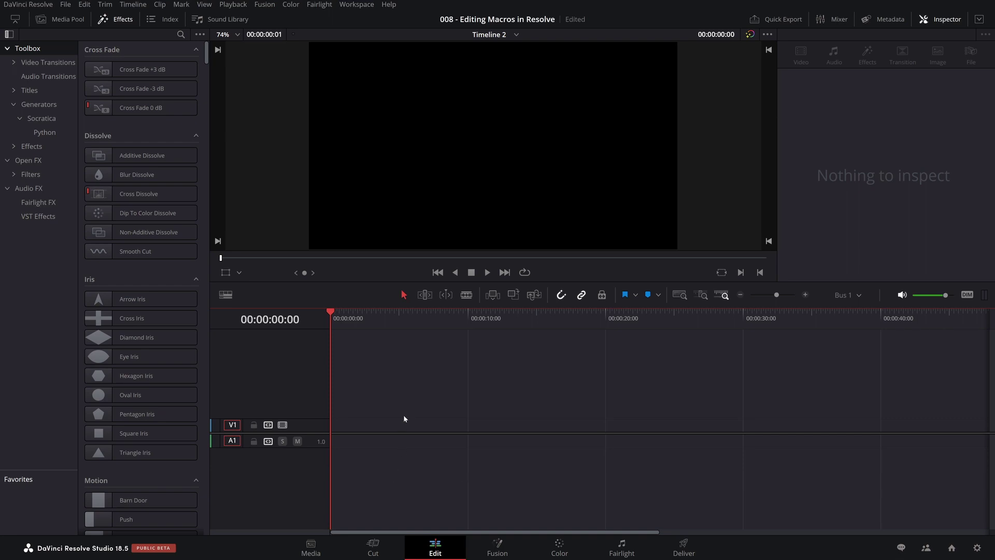
- Place the Socratica Python generator Code Background at the start of track V1 and move the playhead to 00:00:02:04
left_click(39, 104)
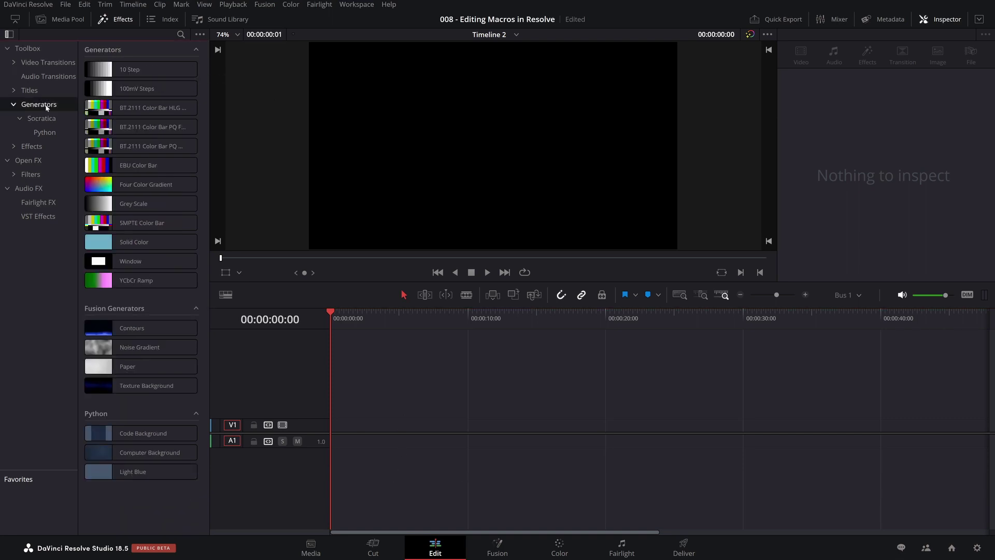
left_click(53, 130)
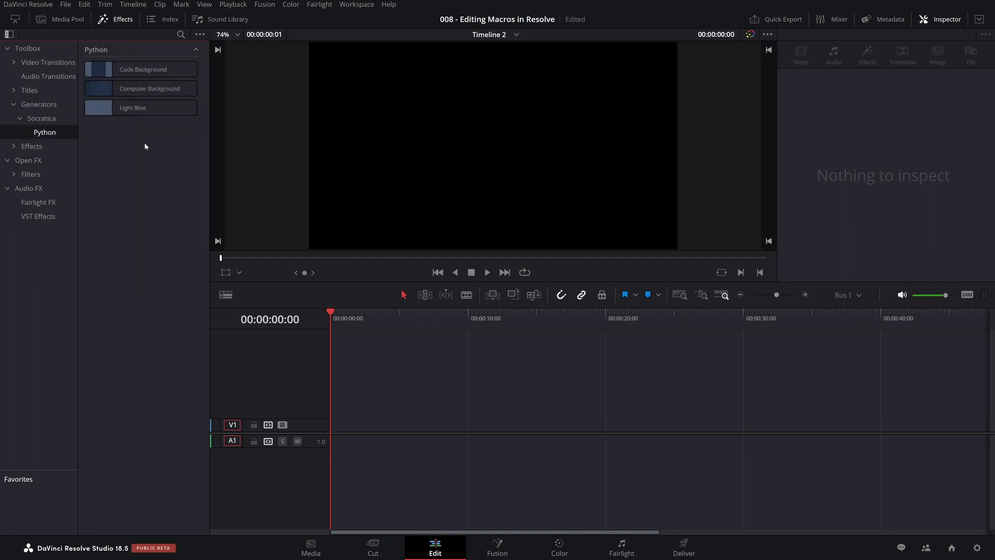
left_click_drag(137, 77, 366, 428)
left_click(359, 317)
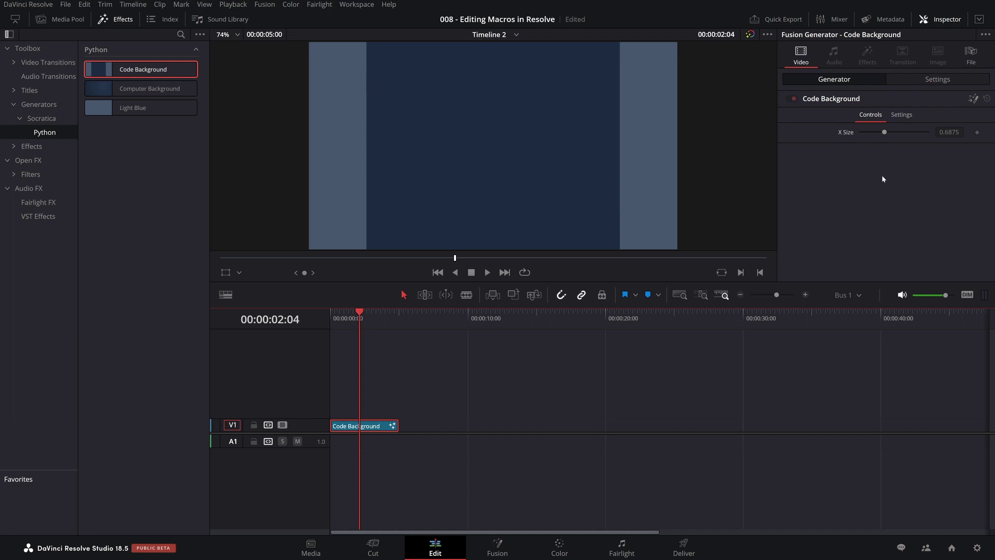
- Set the X Size of the Code Background clip to 0.67 and deselect the clip
left_click(373, 397)
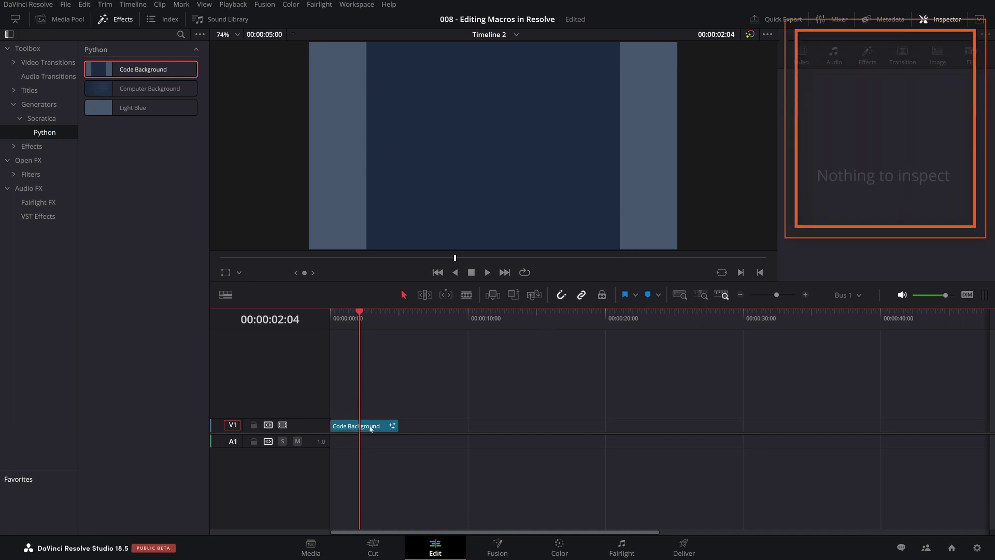
left_click(370, 427)
left_click_drag(879, 133, 884, 134)
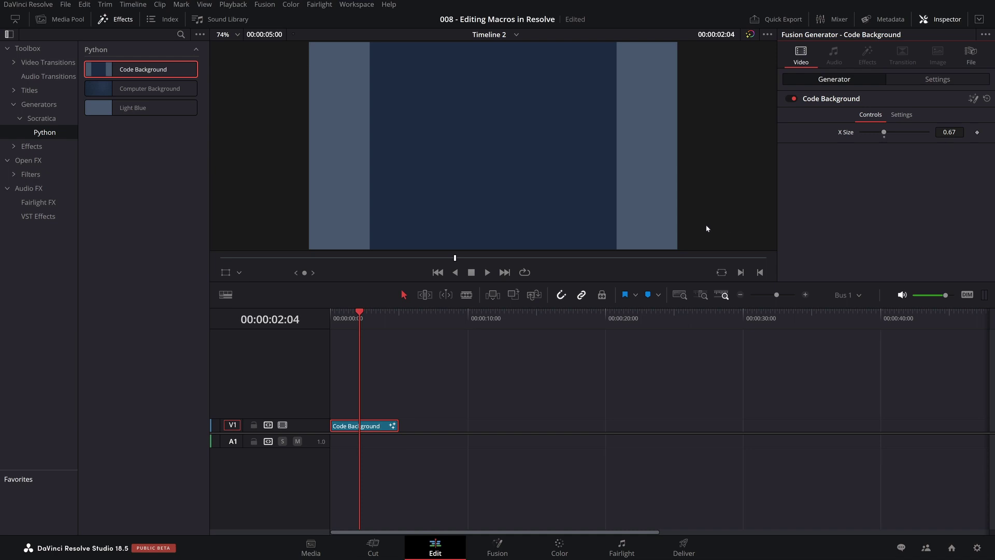
left_click(508, 453)
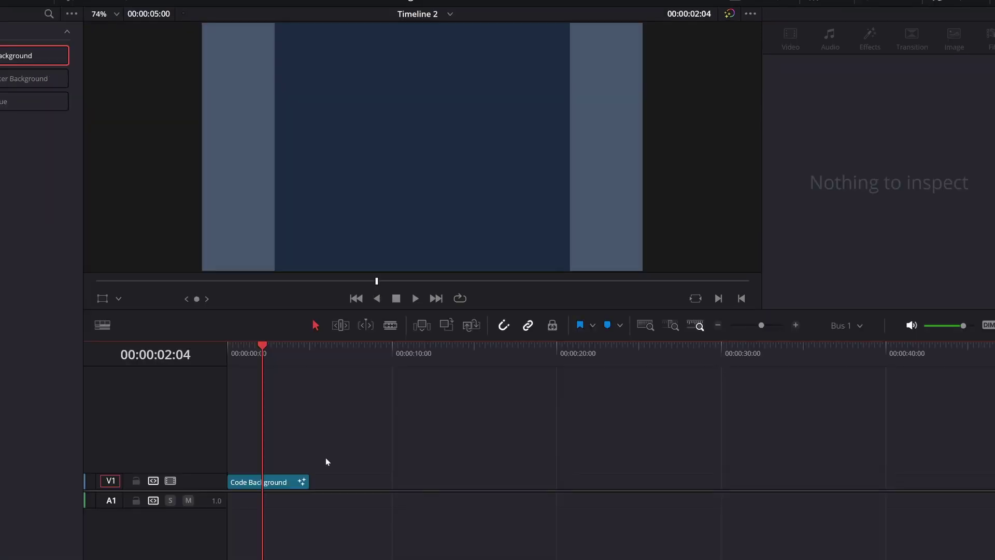
- Increase the Code Background clip's X Size to 0.697
left_click(286, 477)
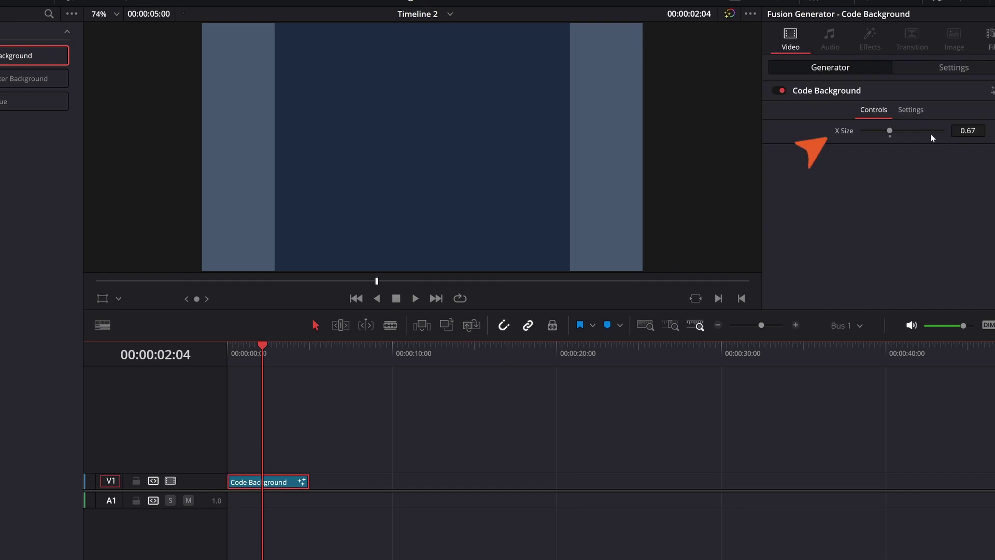
mouse_move(968, 131)
left_mouse_down()
mouse_move(989, 131)
mouse_move(934, 130)
mouse_move(975, 131)
left_mouse_up()
left_click(464, 455)
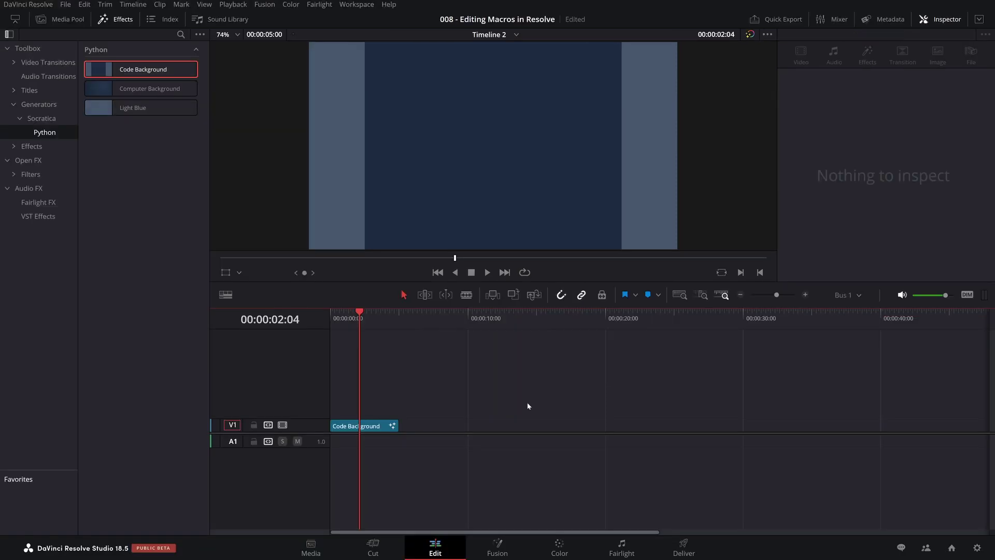
- Reset the Code Background clip's X Size to its default of 0.6875 and deselect the clip
left_click(372, 429)
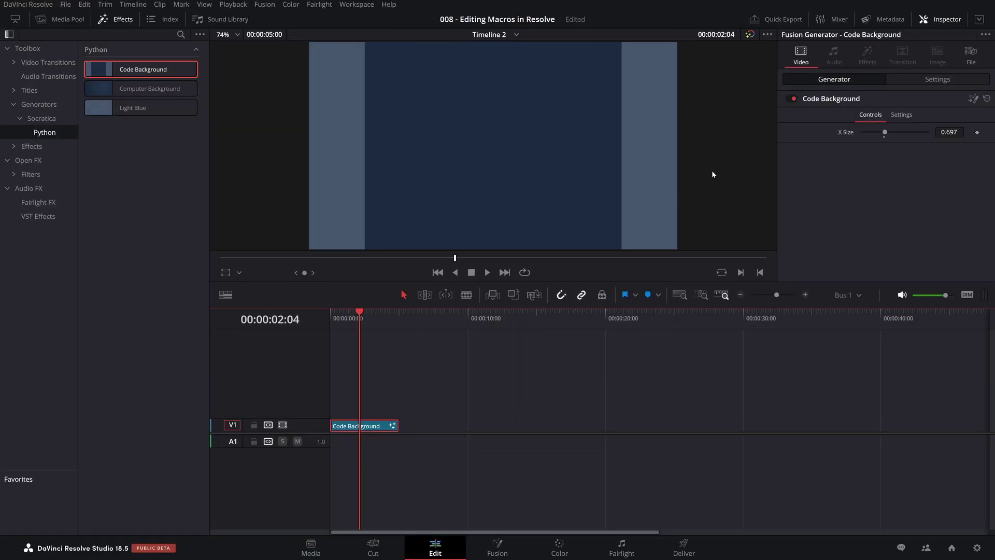
left_click_drag(849, 135, 843, 155)
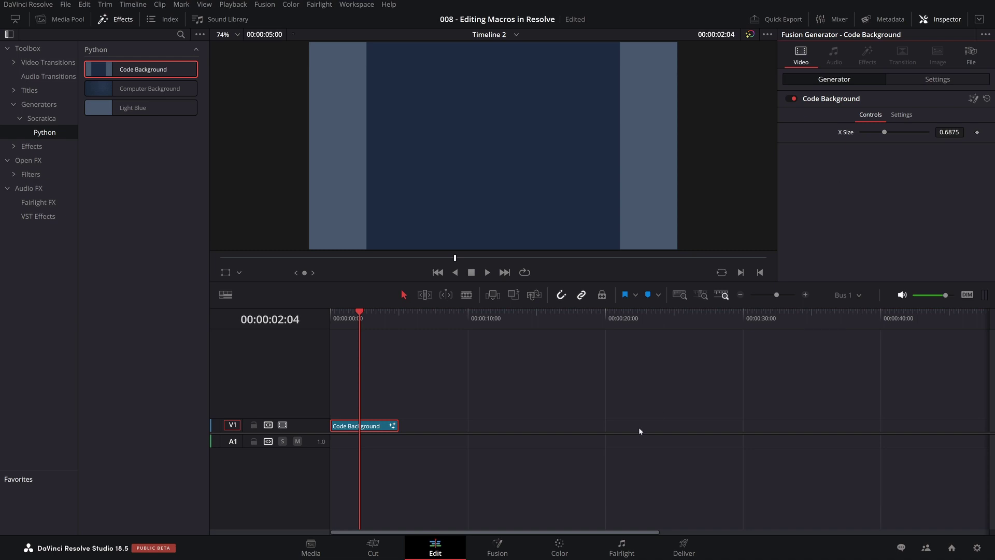
left_click(622, 421)
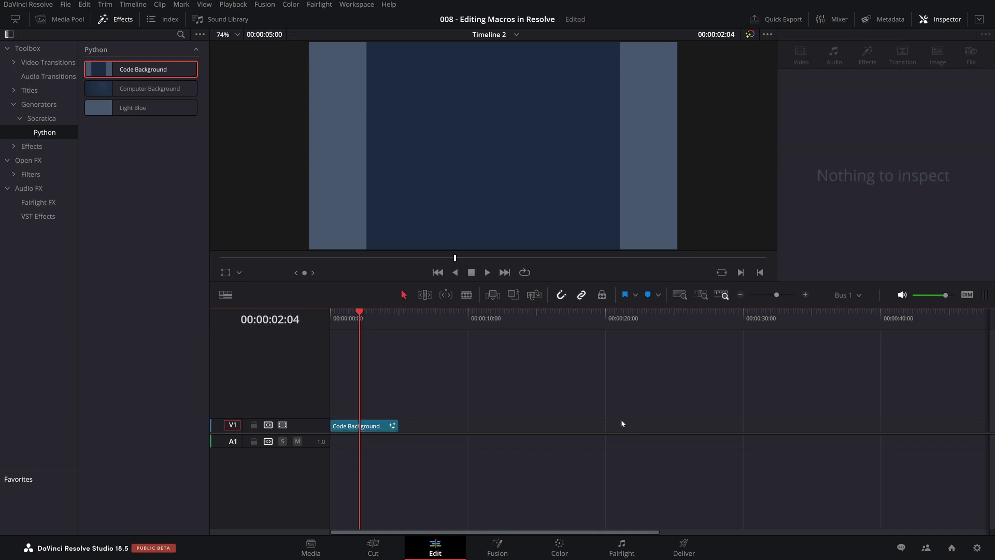
- Open the clip's composition on the Fusion page, vary the CodeBackground node's X Size and reset it to its default
left_click(498, 545)
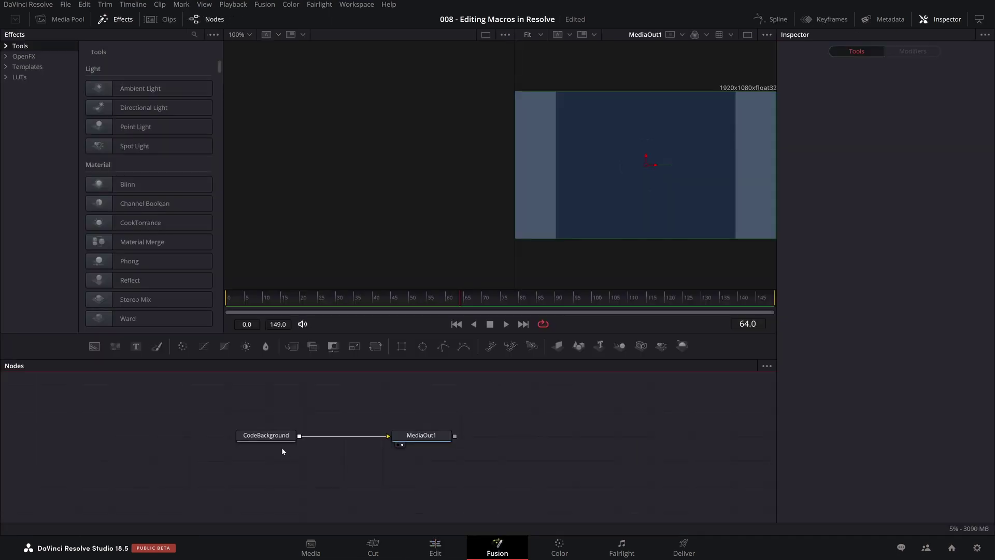
left_click(269, 435)
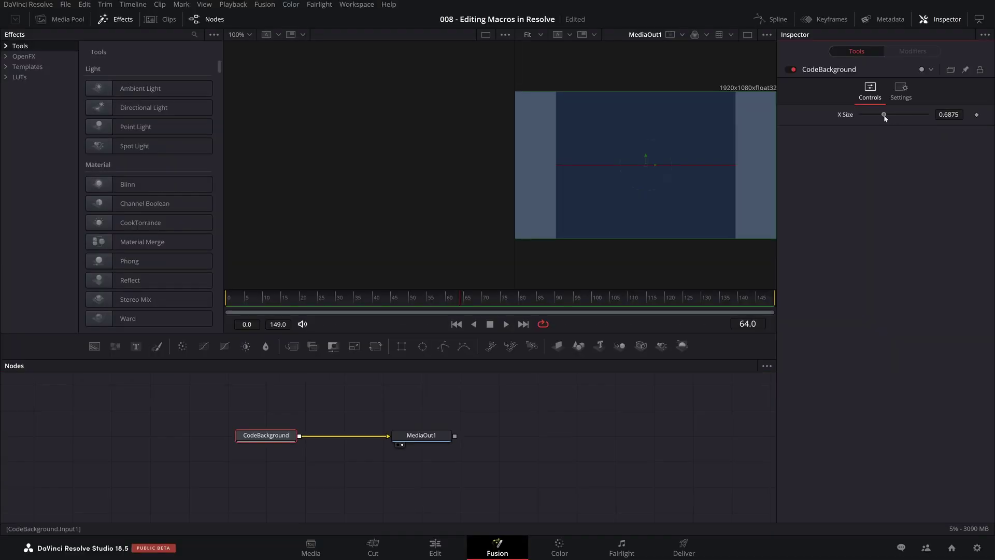
mouse_move(884, 114)
left_mouse_down()
mouse_move(899, 116)
mouse_move(872, 116)
mouse_move(891, 118)
mouse_move(882, 118)
left_mouse_up()
double_click(850, 117)
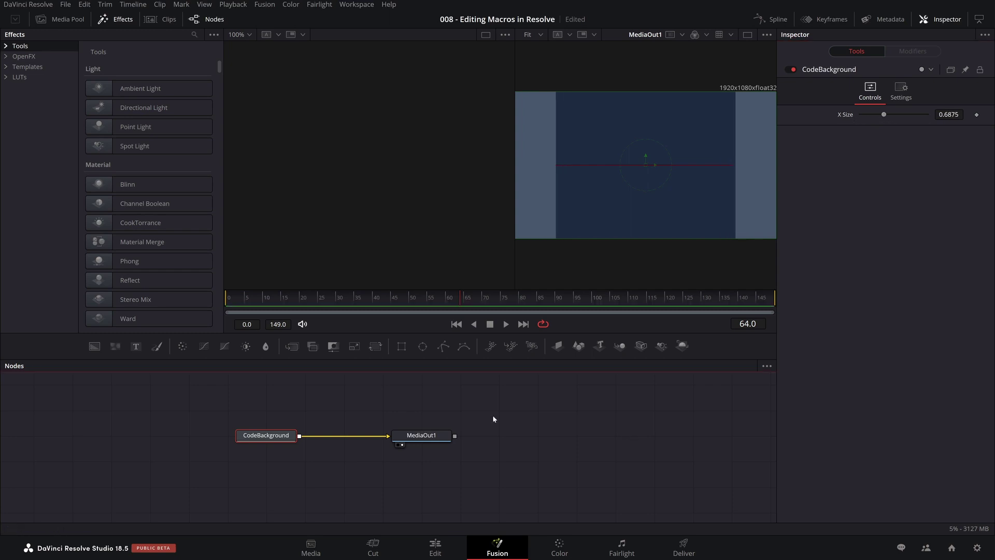
- Examine the control-editing options of the CodeBackground node and close them without making changes
right_click(260, 435)
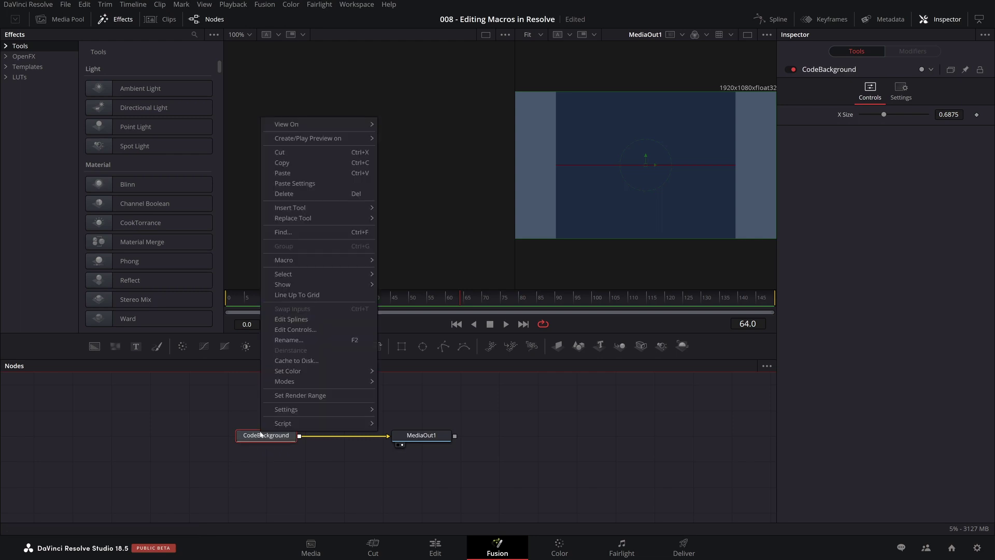
left_click(292, 330)
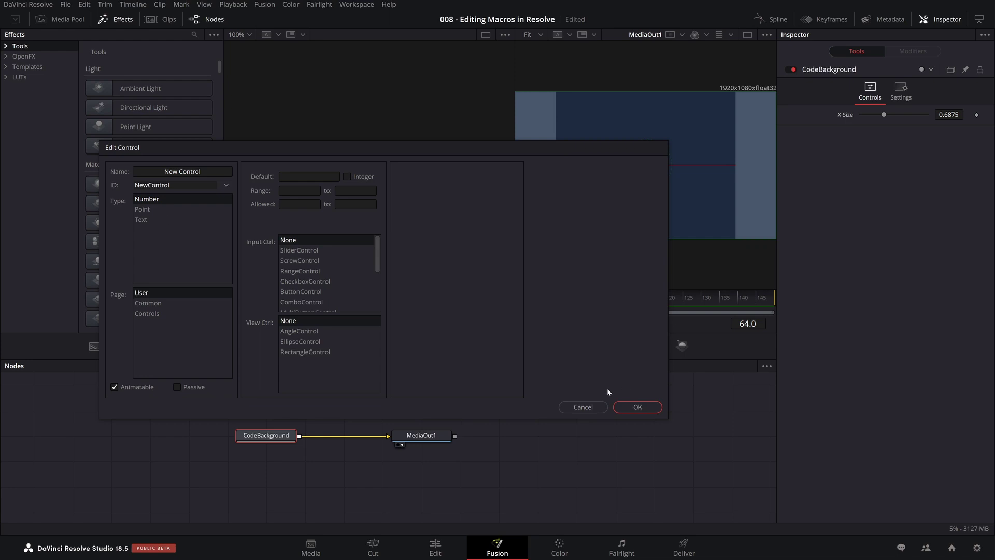
left_click(596, 407)
- Add an unconnected Delta Keyer node in the empty space beside MediaOut1
left_click(543, 441)
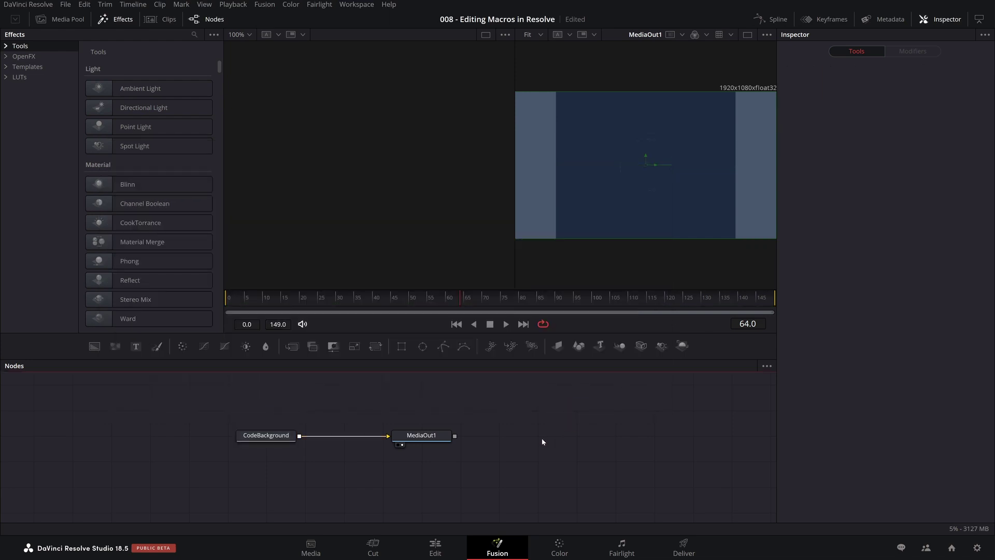
key("shift+space")
type("delta")
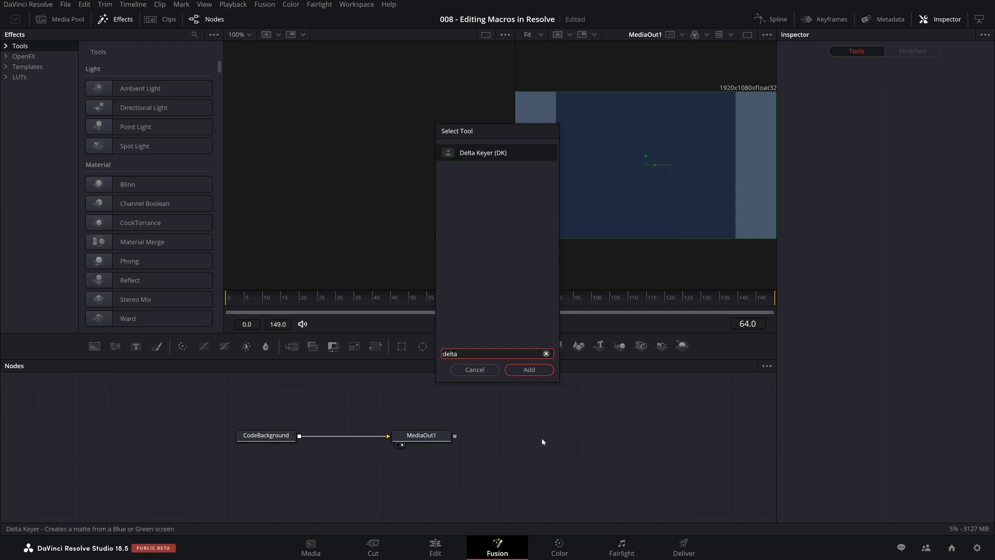
key("Return")
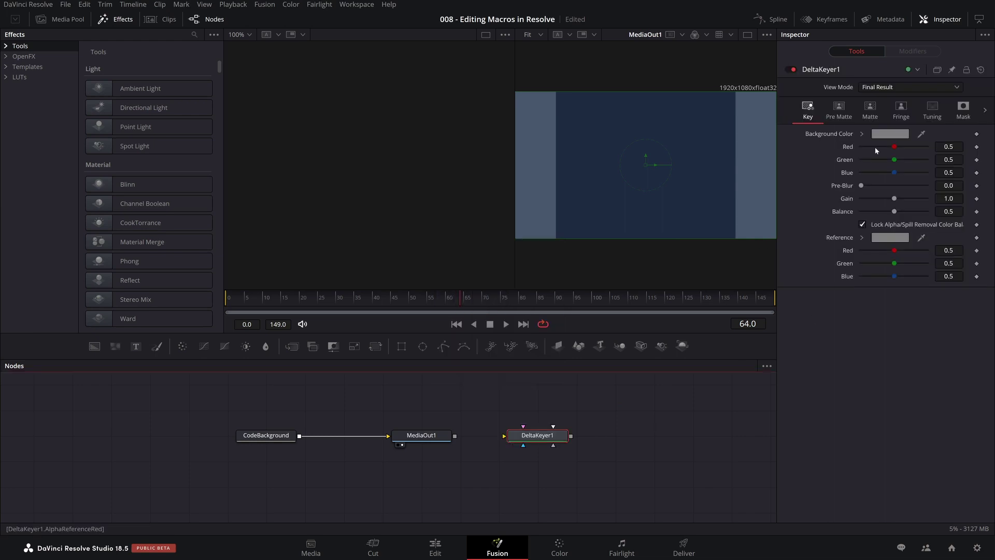
- Examine the Delta Keyer's Matte, Fringe, Tuning, Pre Matte and Key control pages
left_click(870, 110)
left_click(902, 110)
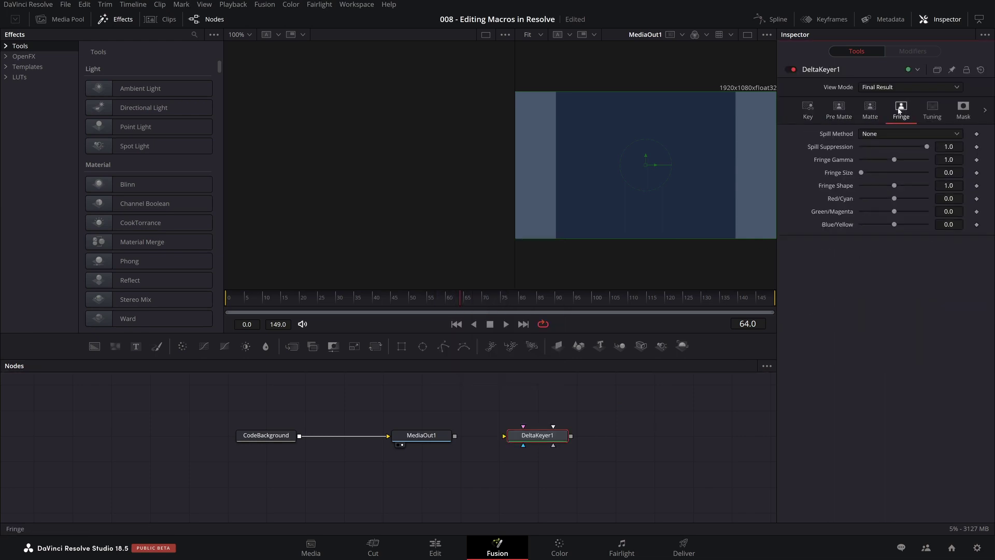
left_click(933, 110)
left_click(902, 110)
left_click(873, 110)
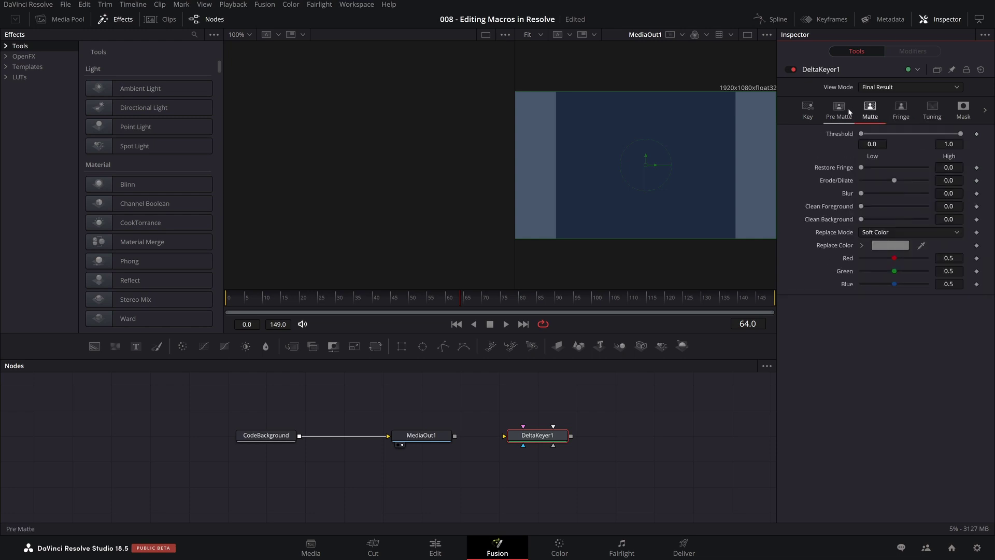
left_click(845, 108)
left_click(808, 109)
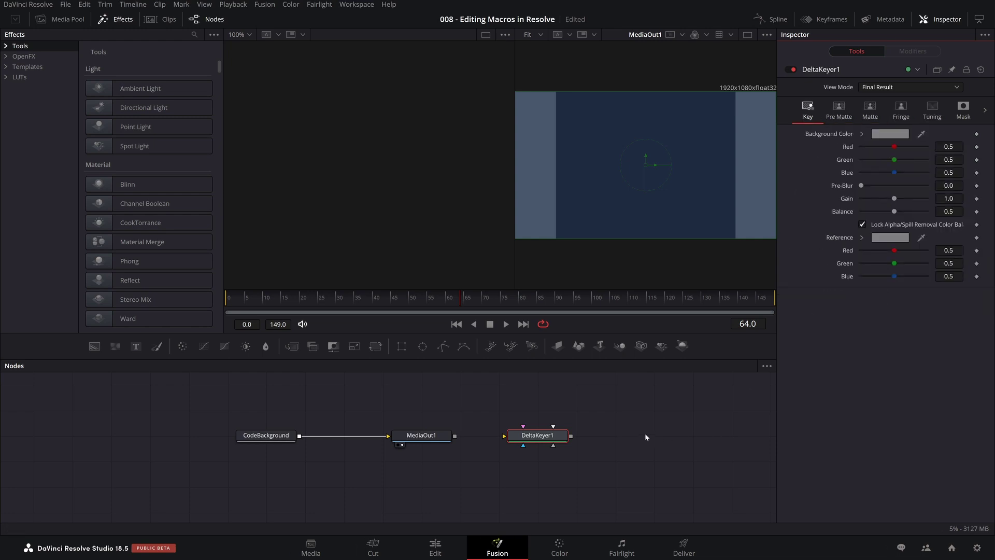
- Examine the pages offered when editing the Delta Keyer's controls, and cancel without making changes
right_click(553, 438)
left_click(597, 336)
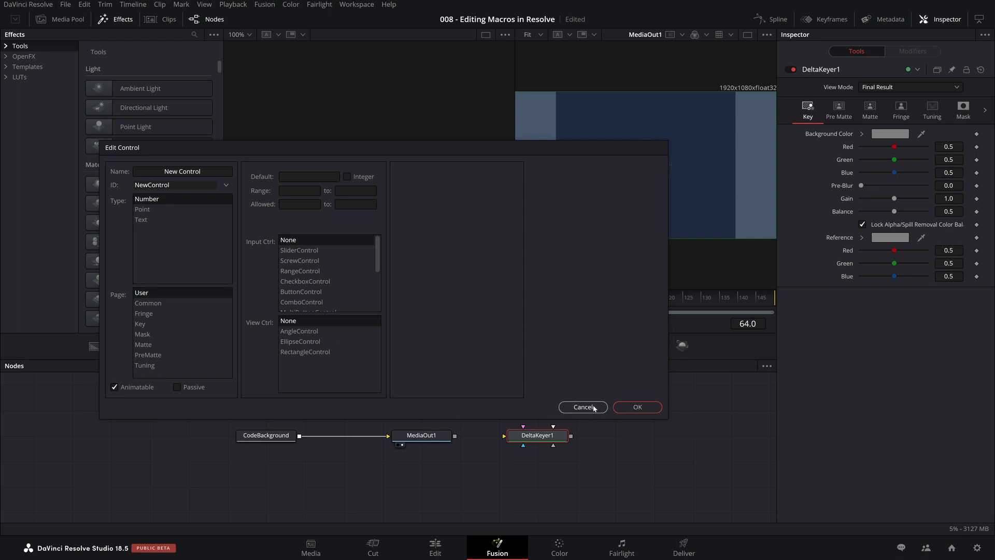
left_click(570, 407)
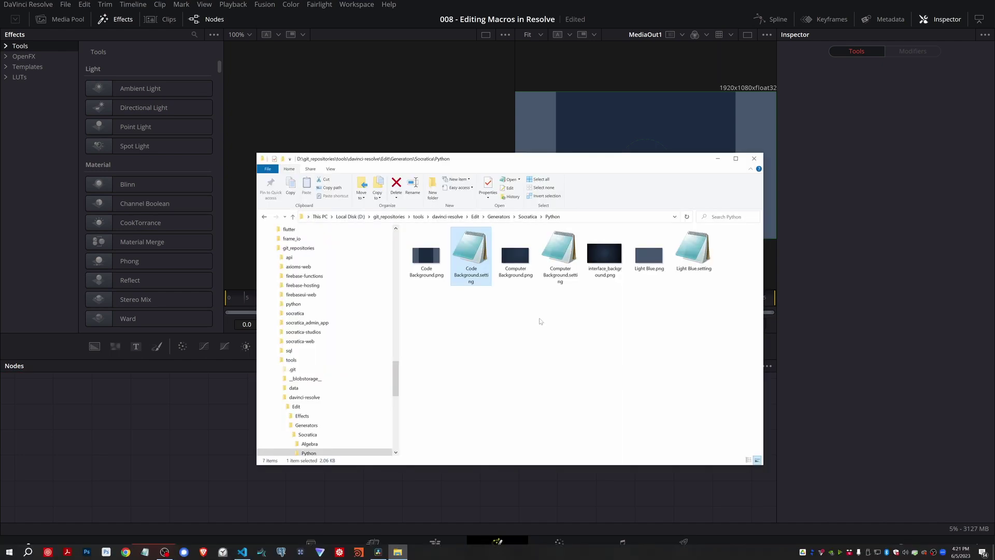
- Import Code Background.setting from the Python generators folder in File Explorer into the Fusion node graph
left_click(508, 321)
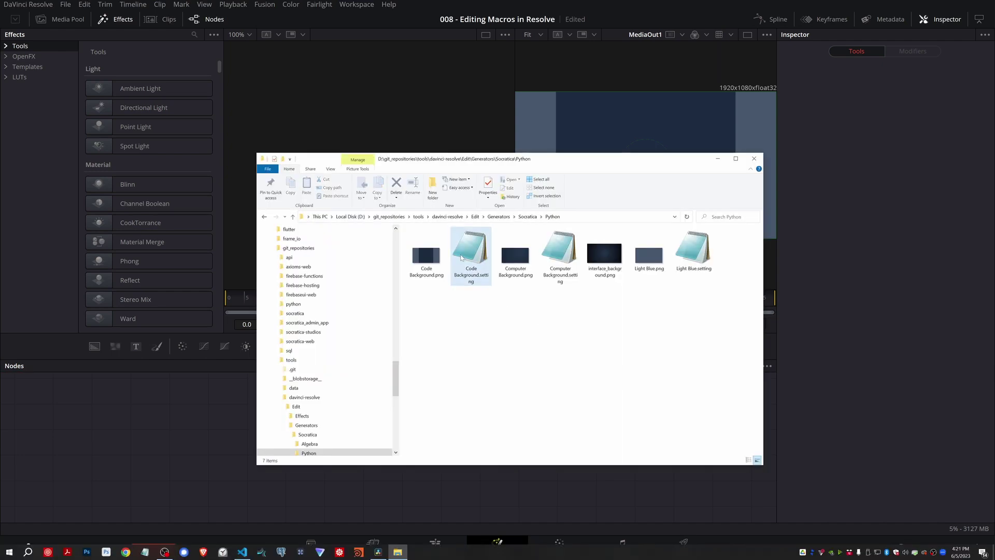
left_click_drag(463, 257, 169, 428)
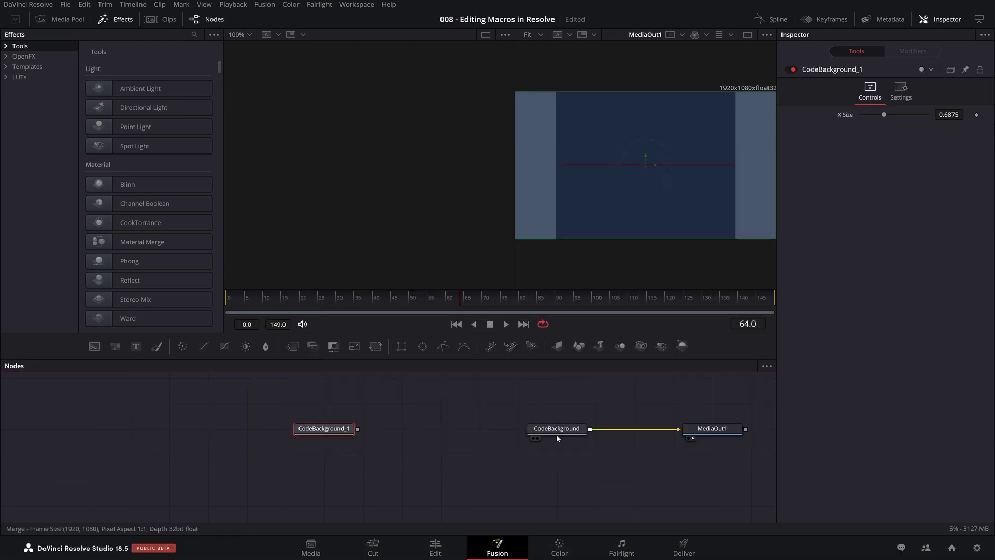
- Check the clip on the Edit page, return to Fusion and compare the controls of the original and imported CodeBackground nodes
left_click(435, 549)
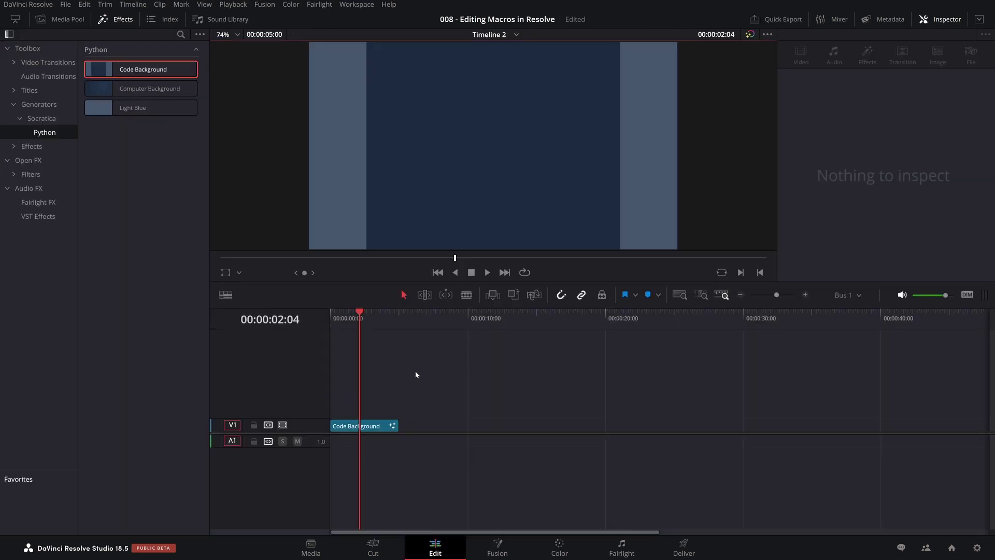
left_click(497, 549)
left_click(550, 433)
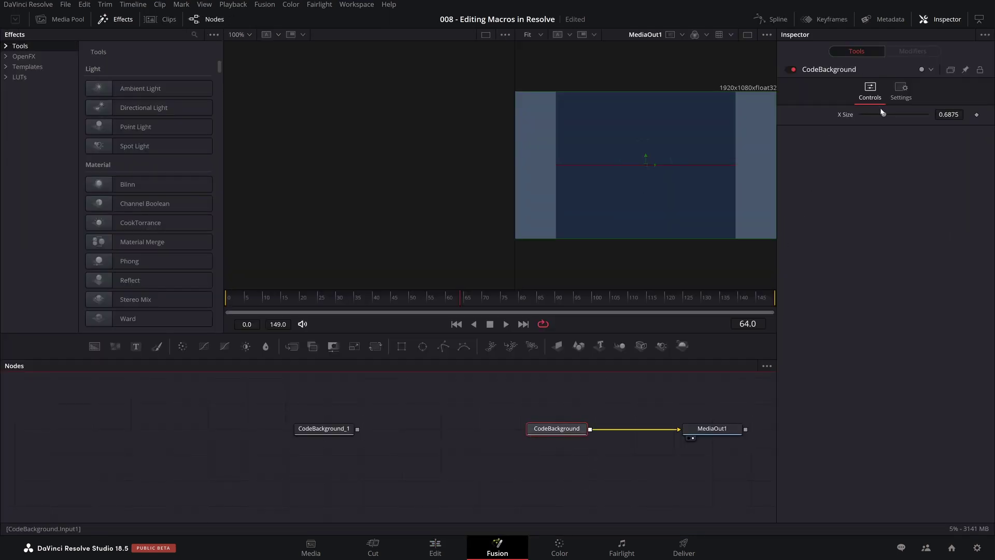
left_click(318, 393)
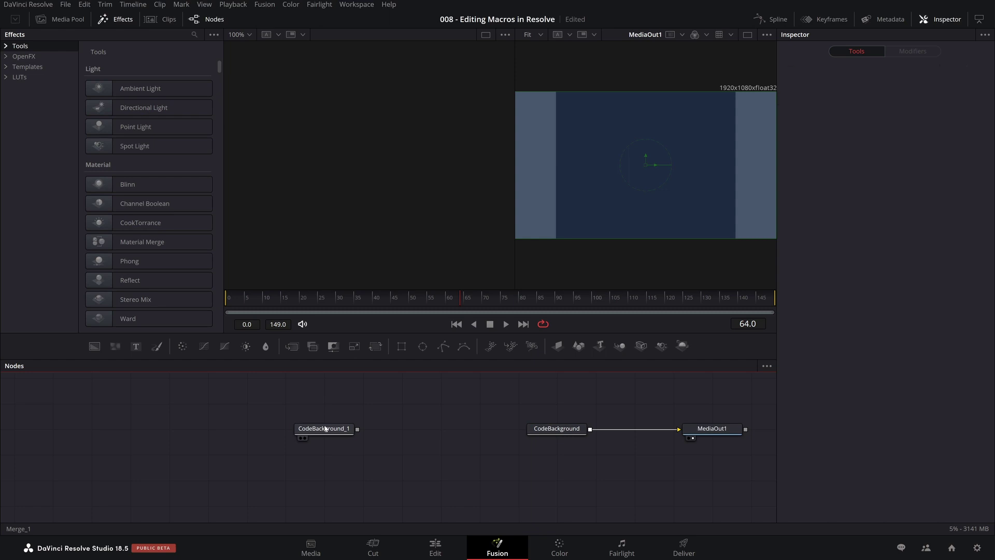
left_click(325, 429)
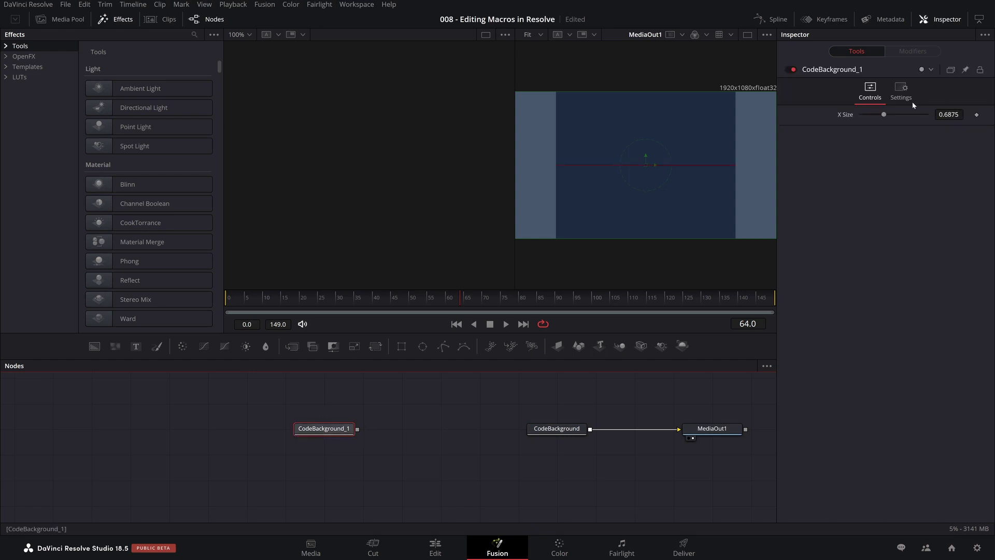
right_click(325, 431)
left_click(353, 449)
left_click(353, 450)
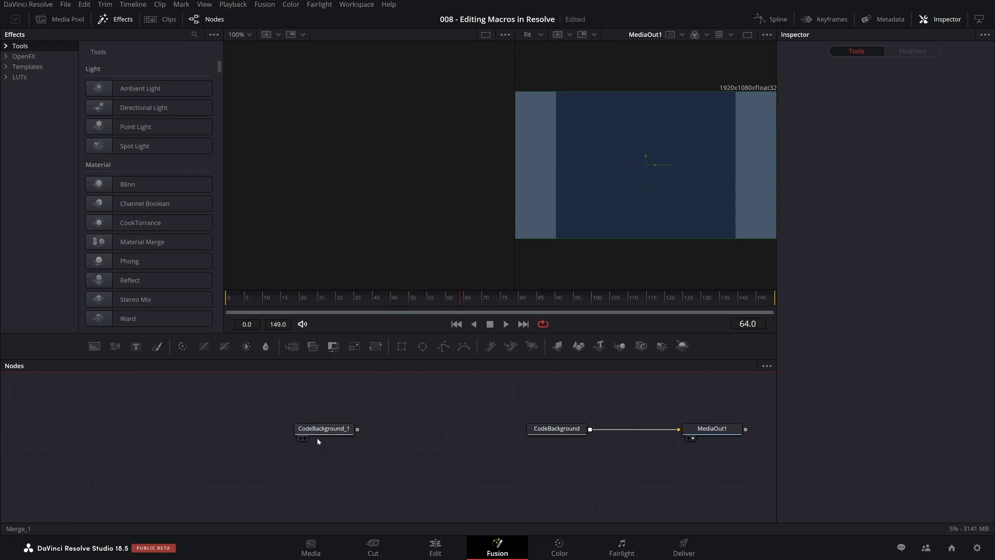
- Delete the unconnected imported copy of the CodeBackground node
left_click(332, 430)
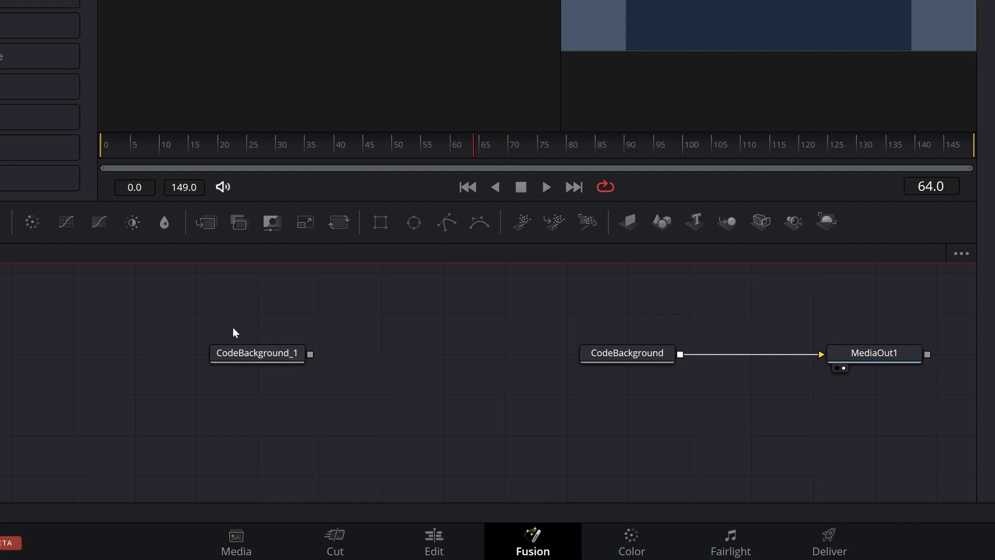
left_click_drag(188, 330, 380, 402)
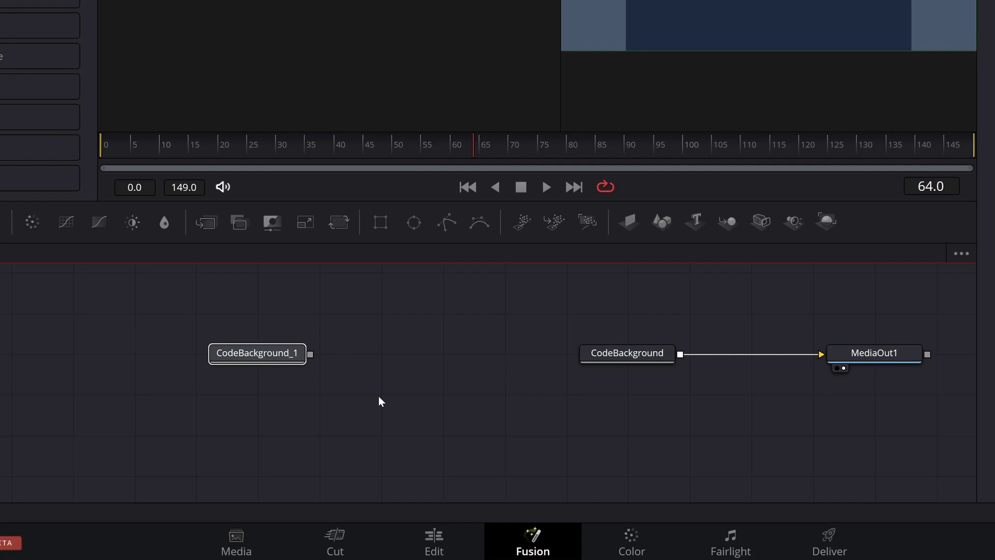
key("Delete")
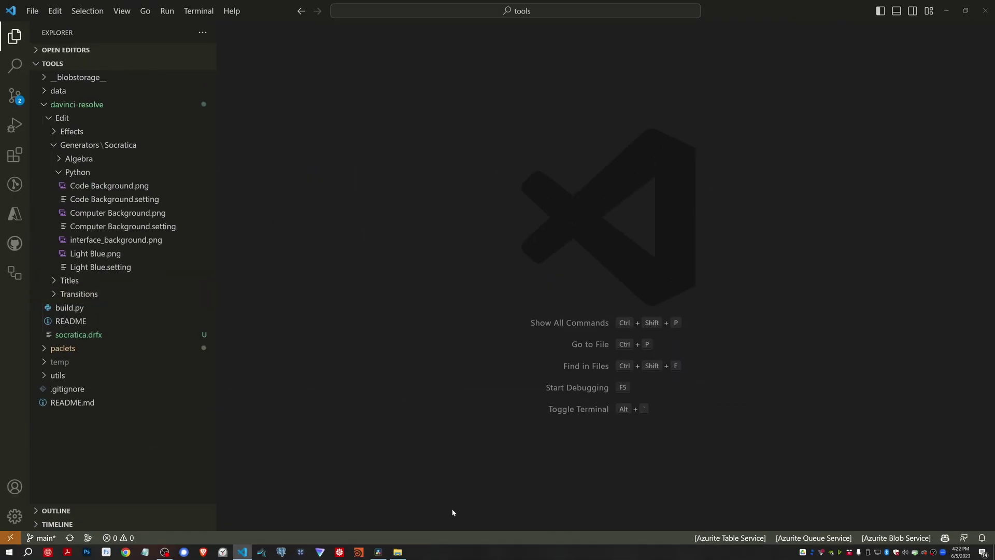
- Switch to Visual Studio Code and open Code Background.setting from the Python generators folder
left_click(130, 200)
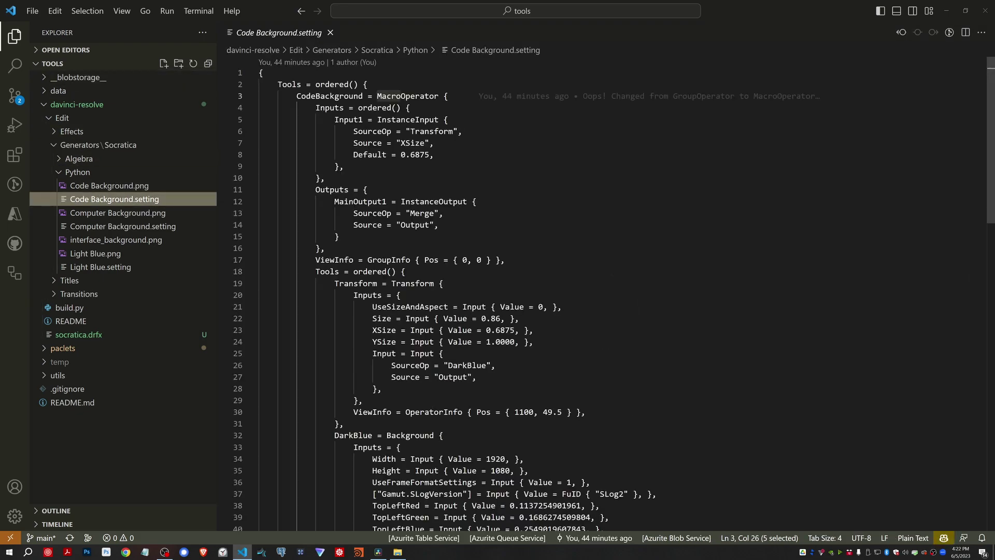
- Hide the file explorer sidebar and examine the CodeBackground name and its MacroOperator type on line 3
left_click(15, 37)
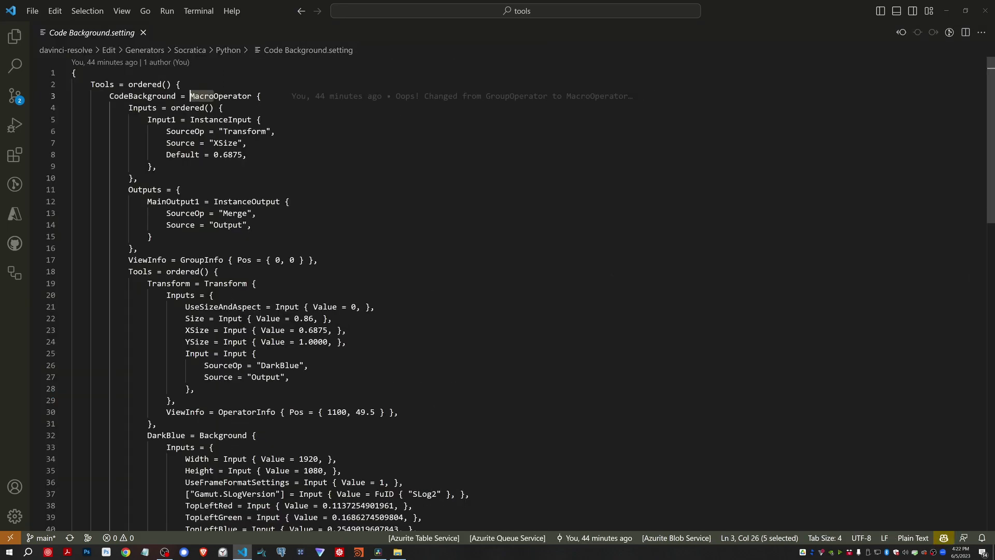
left_click_drag(109, 97, 262, 96)
left_click(156, 97)
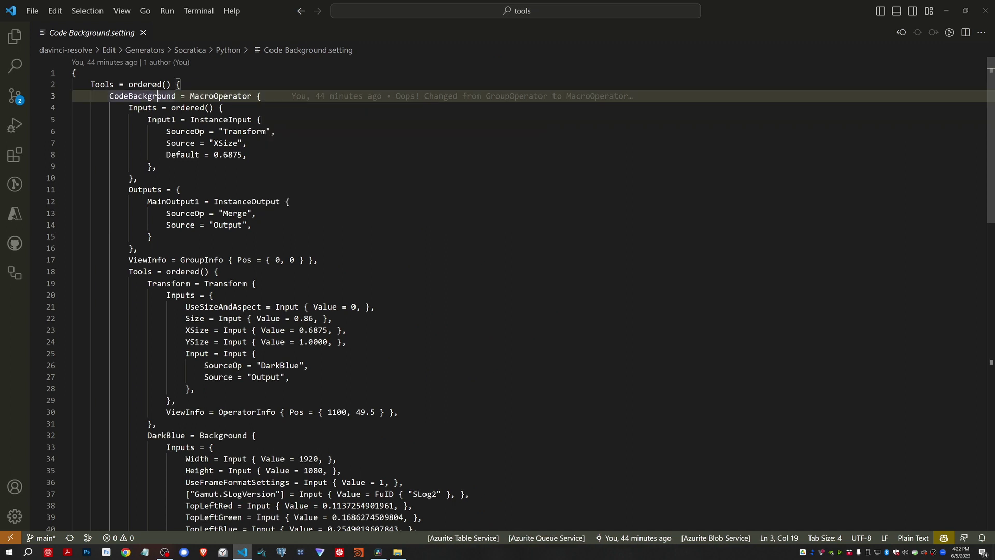
left_click_drag(109, 96, 249, 96)
left_click(77, 73)
double_click(143, 97)
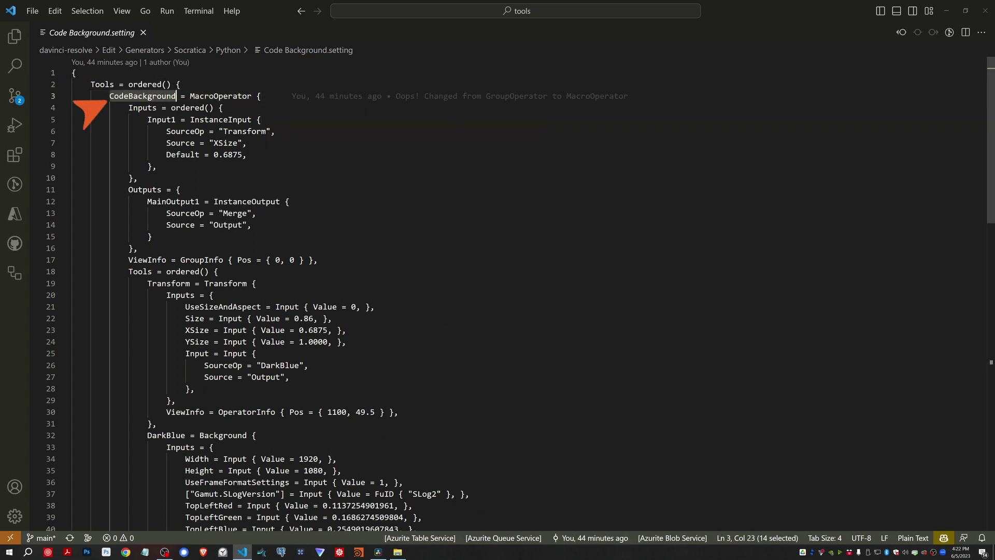
double_click(222, 96)
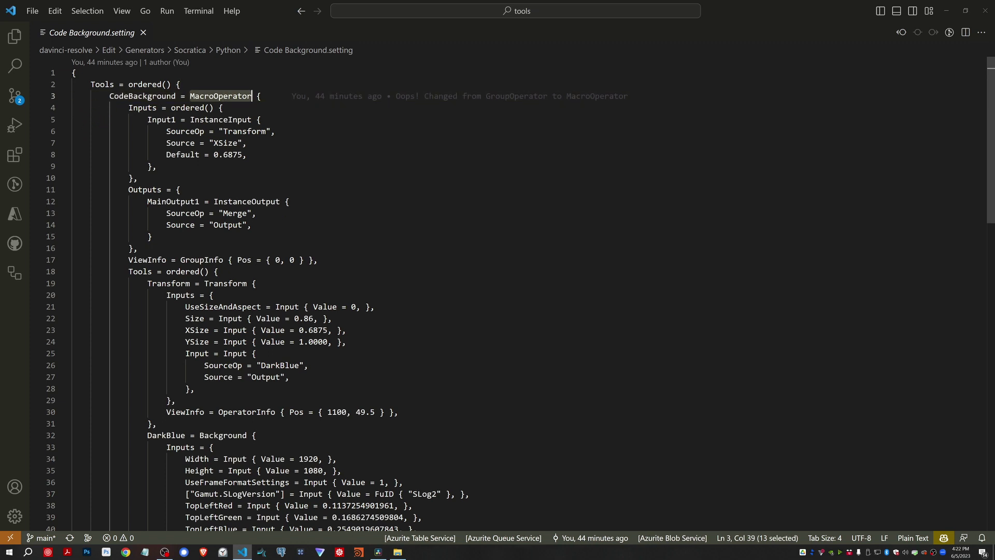
- Change MacroOperator to GroupOperator on line 3 of Code Background.setting and save the file
left_click(214, 97)
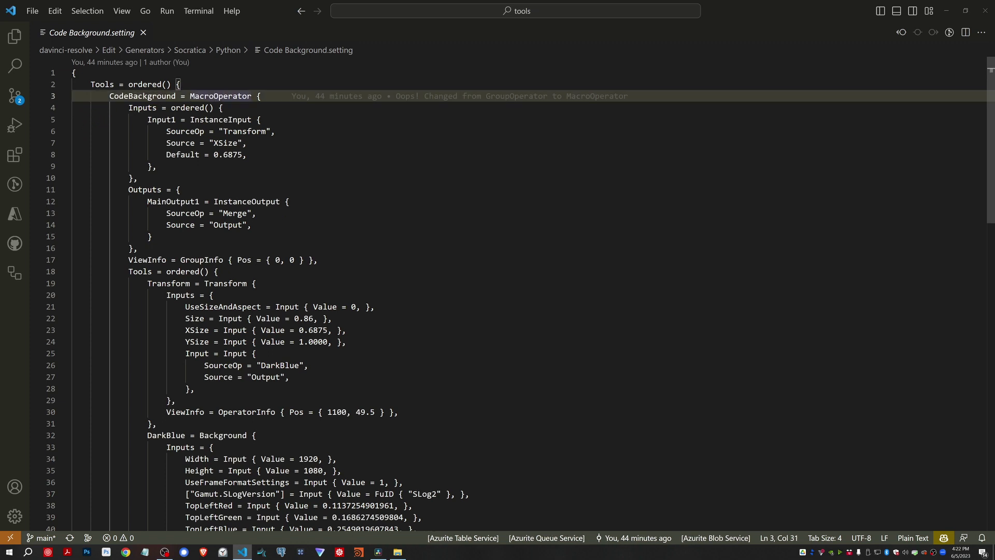
key("BackSpace")
key("BackSpace")
key("BackSpace")
key("BackSpace")
key("BackSpace")
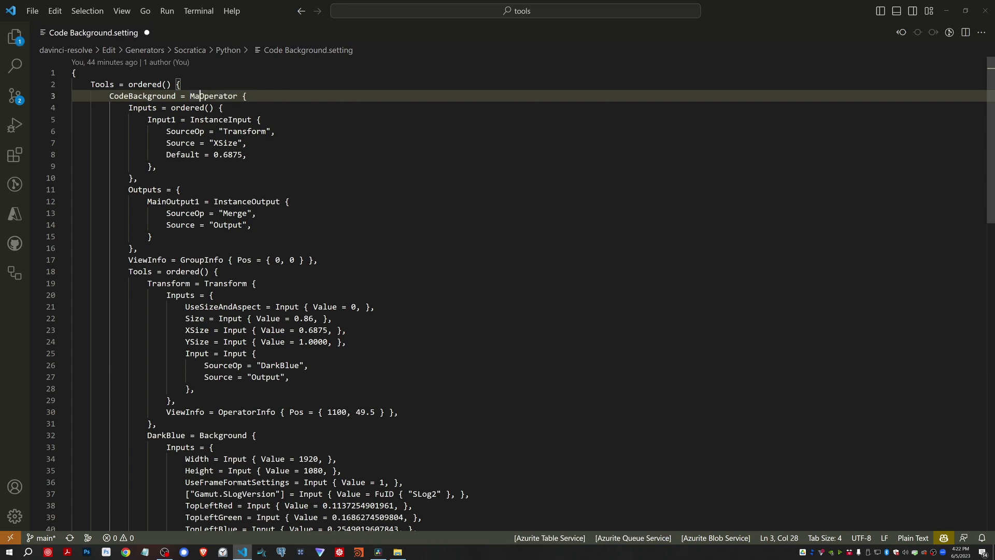
type("Group")
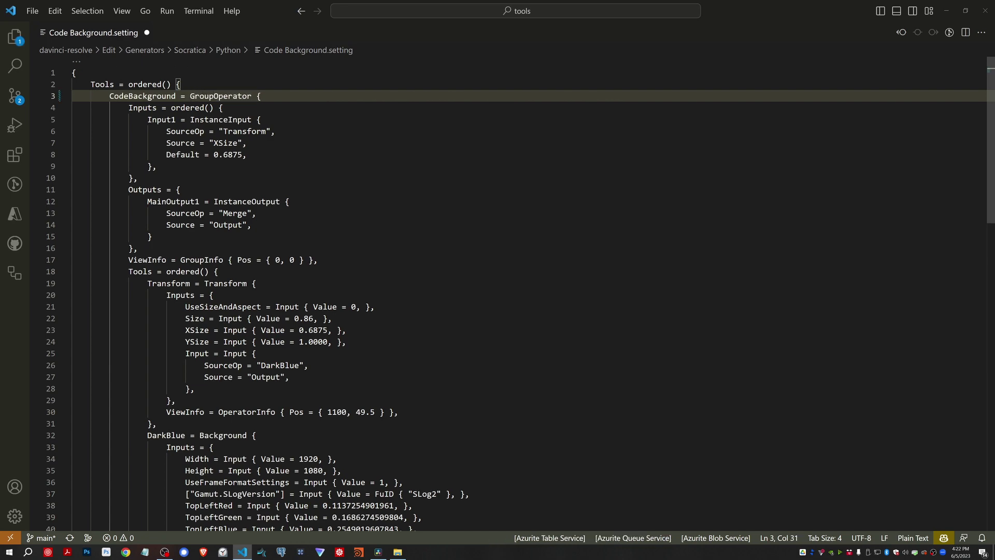
key("ctrl+s")
- Switch to File Explorer over DaVinci Resolve and import the edited Code Background.setting into the Fusion node graph
key("alt+Tab")
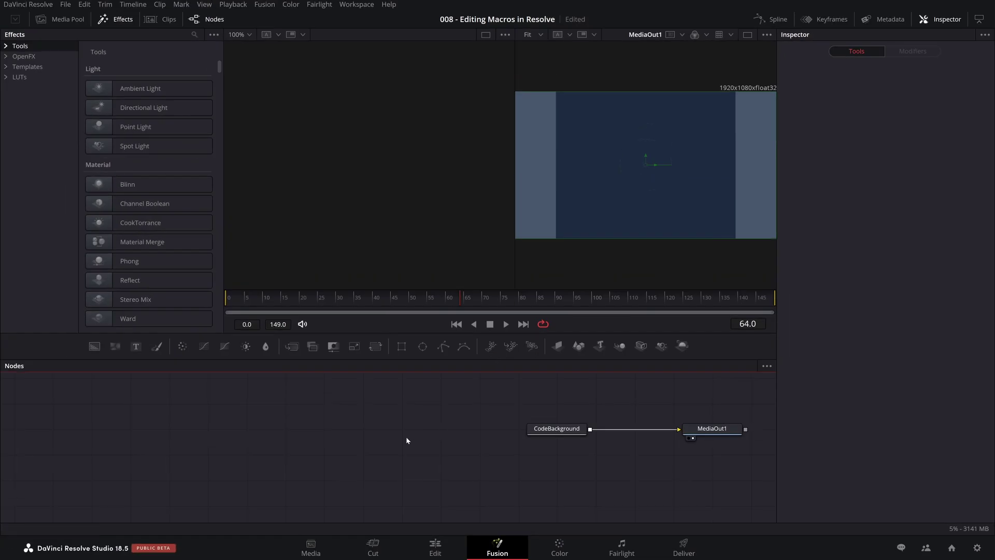
key("alt+Tab")
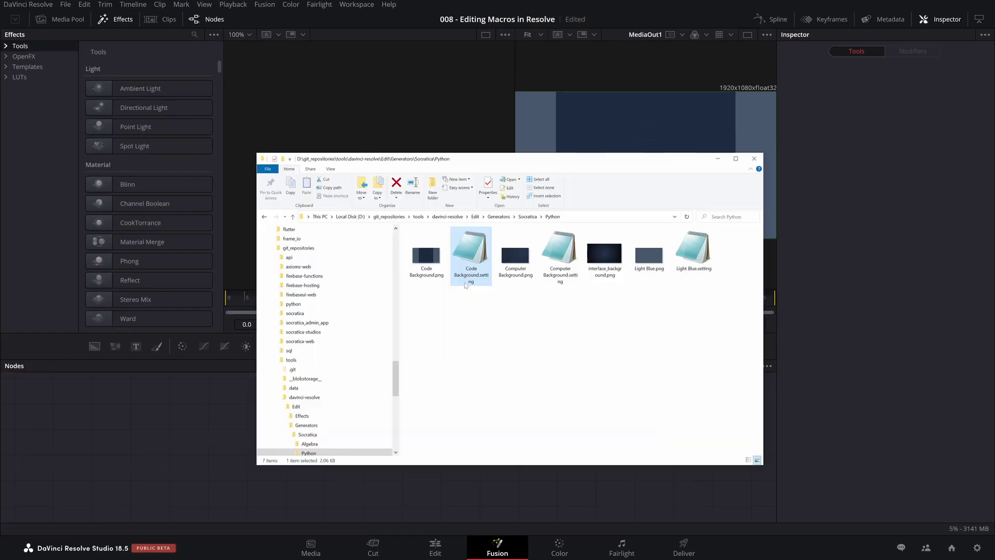
left_click(492, 320)
left_click_drag(473, 260, 268, 424)
left_click(721, 160)
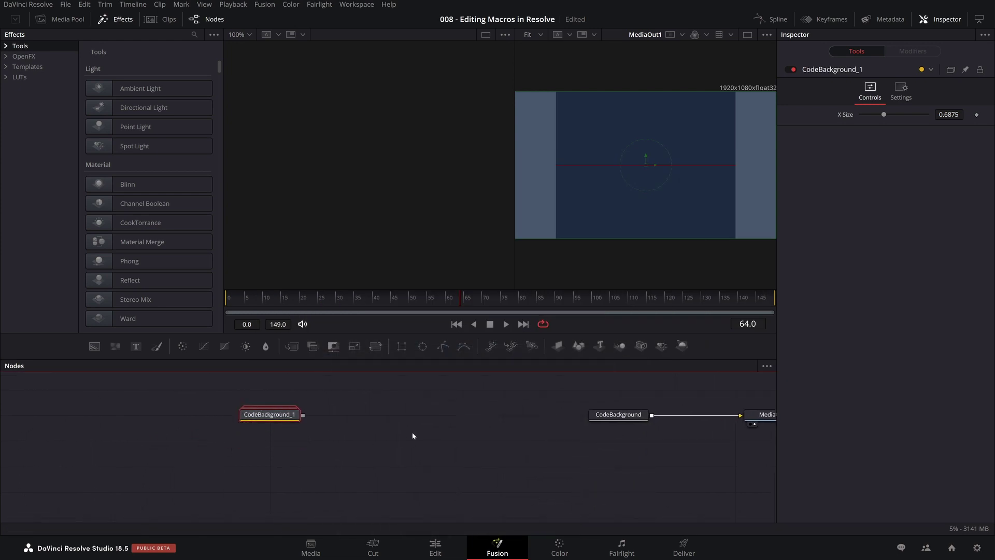
left_click_drag(436, 429, 395, 450)
left_click(365, 458)
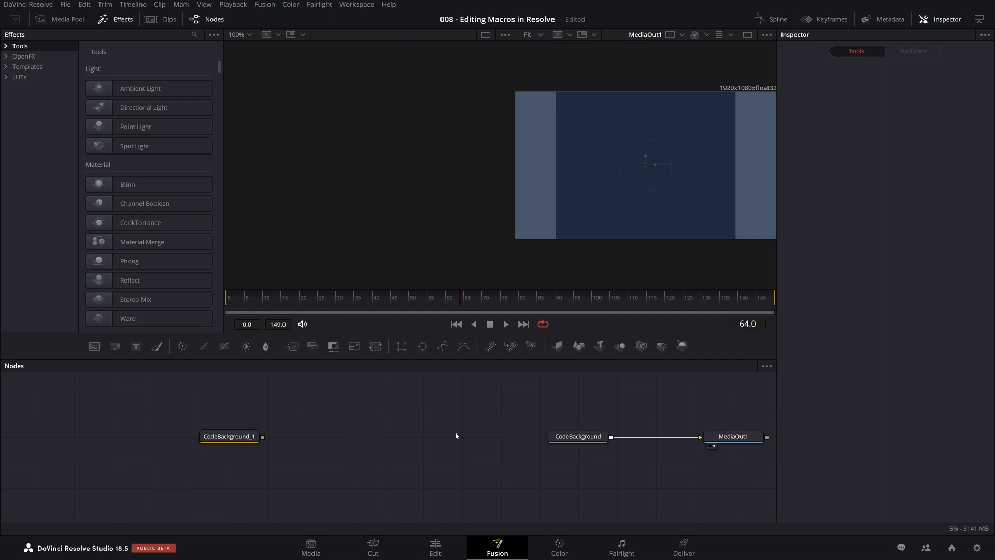
- Ungroup the imported CodeBackground_1 node into its individual nodes
left_click(232, 437)
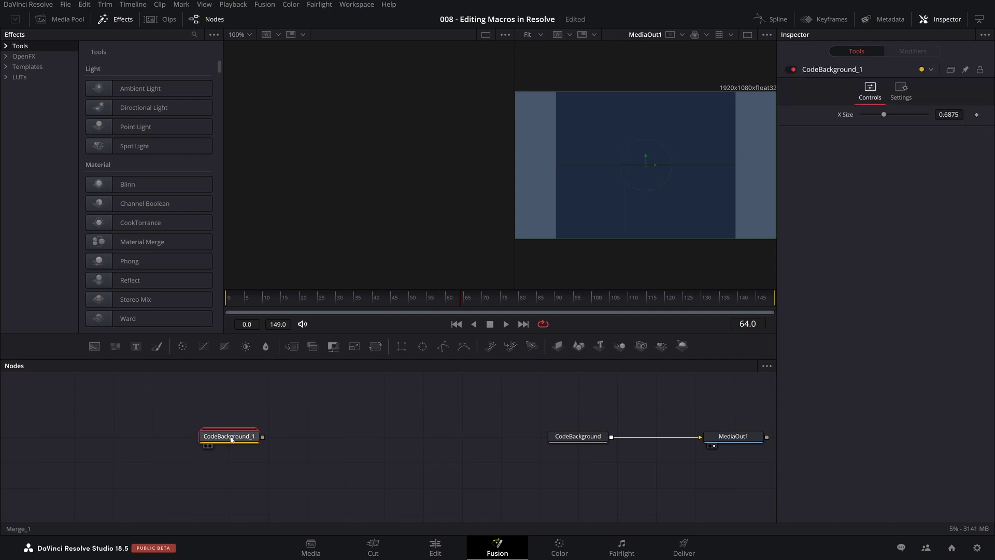
right_click(231, 438)
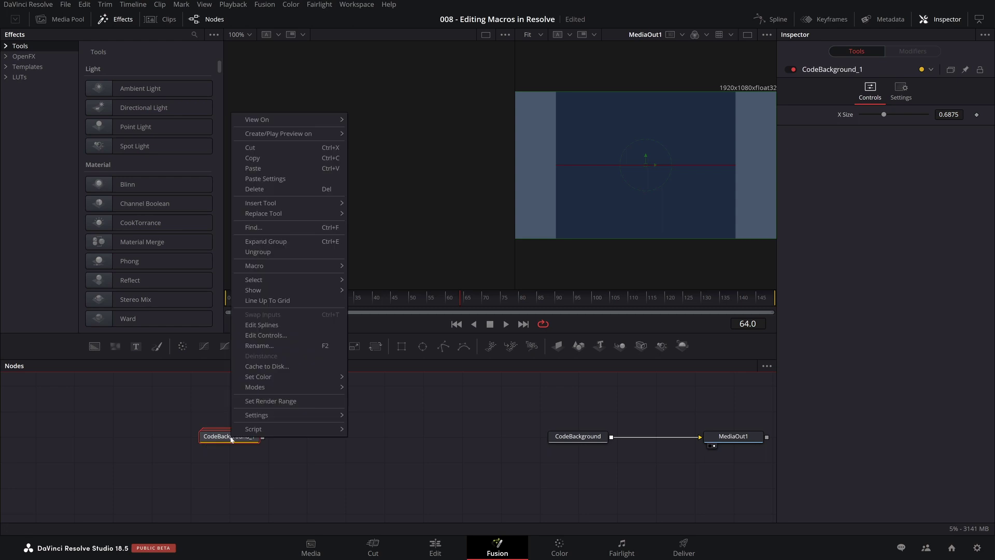
left_click(272, 252)
left_click_drag(411, 433, 426, 434)
left_click(426, 434)
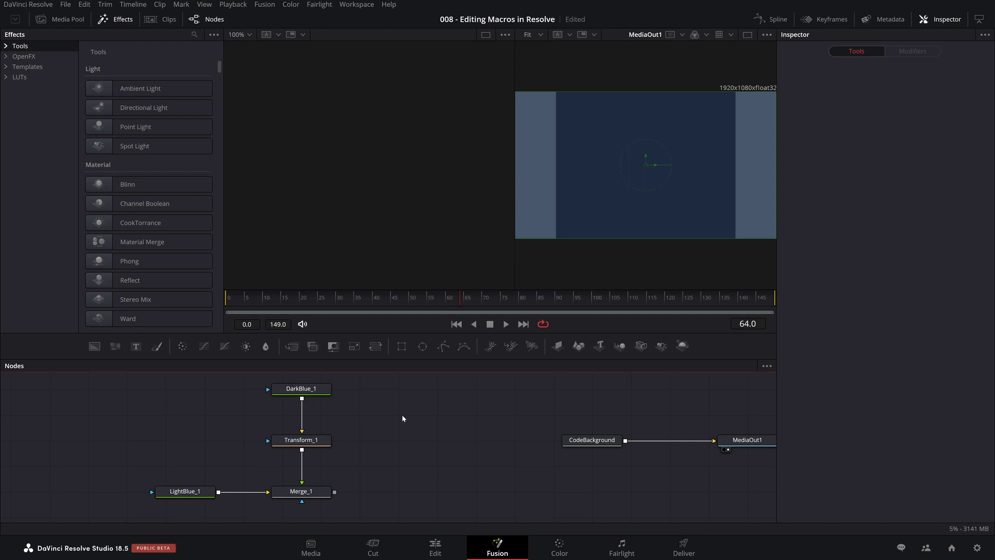
- Remove the clip from the timeline on the Edit page and return to the empty Fusion page
left_click(446, 545)
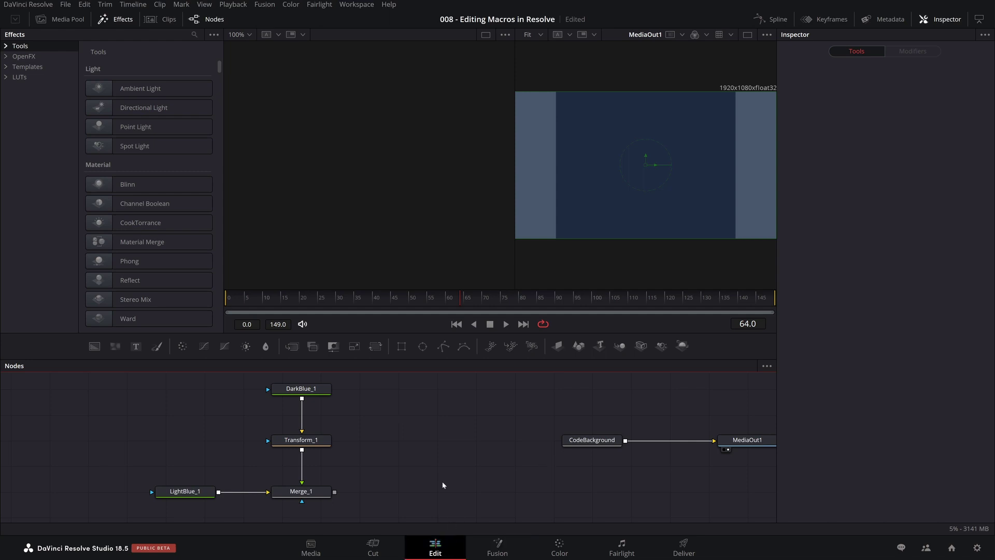
left_click(356, 379)
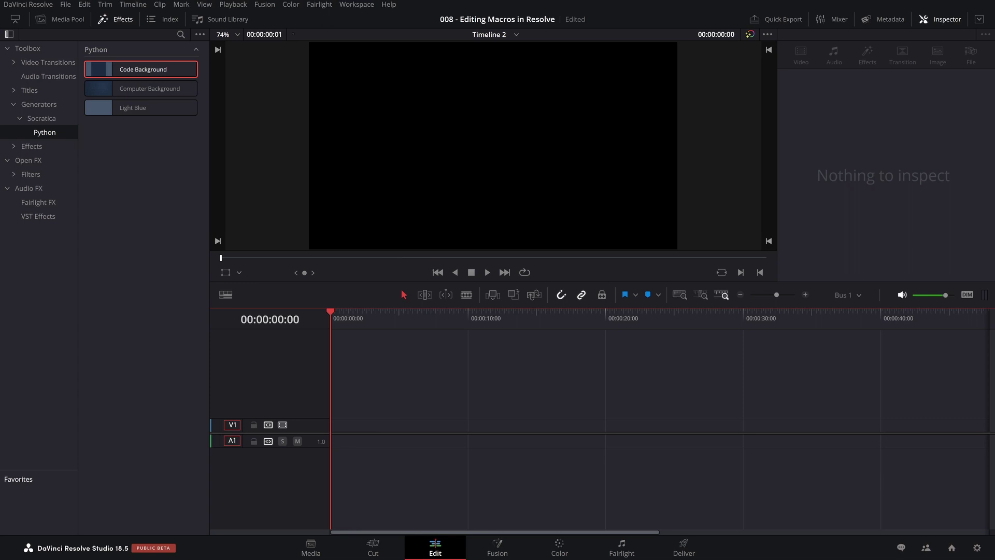
left_click(498, 545)
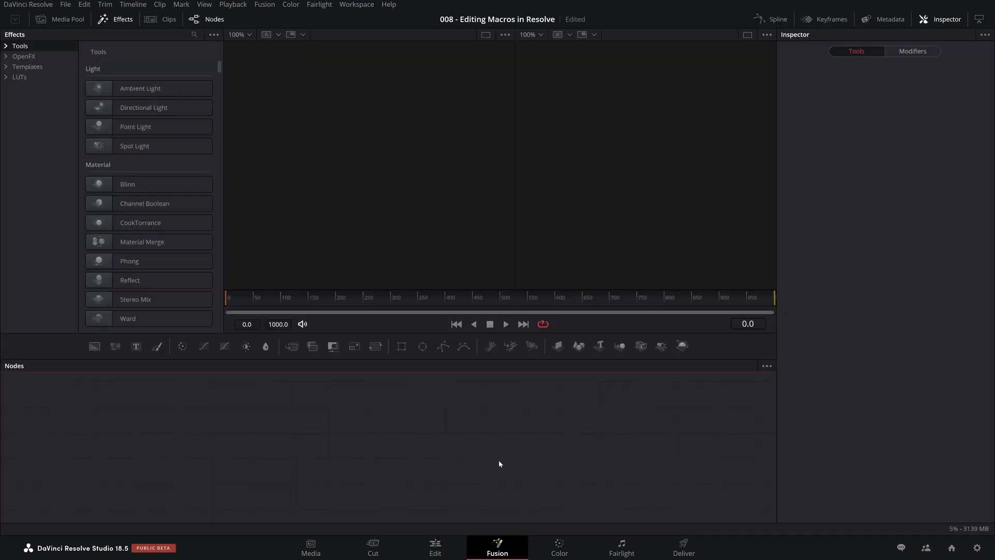
- Import Code Background.setting from File Explorer into the empty Fusion node graph and minimize the File Explorer window
key("alt+Tab")
left_click_drag(471, 256, 202, 456)
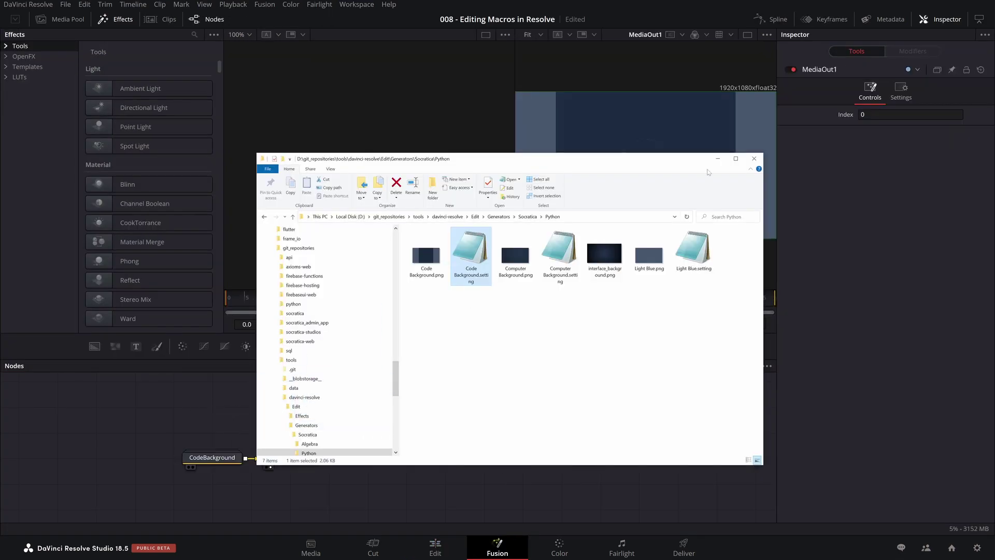
left_click(718, 158)
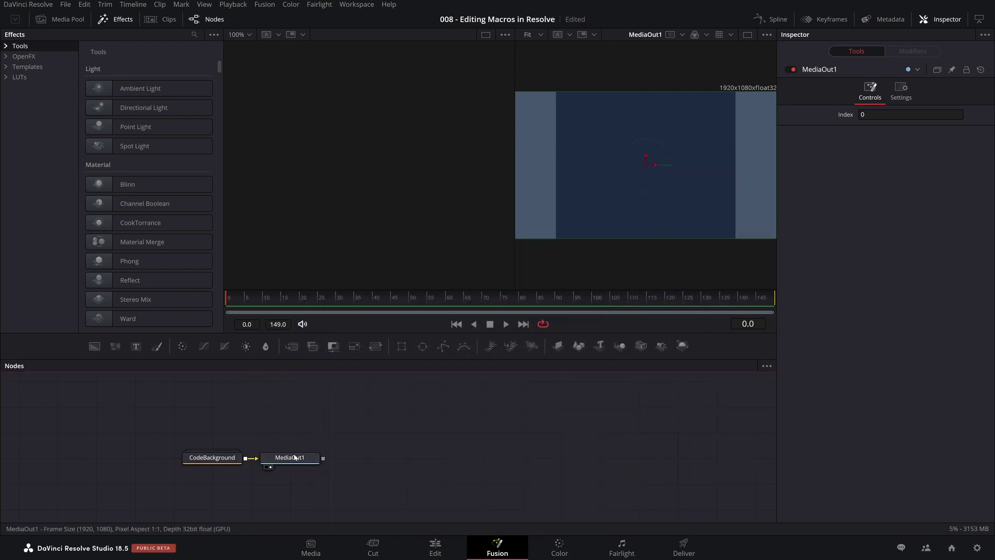
- Move the MediaOut1 node away from CodeBackground and delete it
left_click_drag(294, 457, 485, 452)
left_click_drag(320, 482, 399, 469)
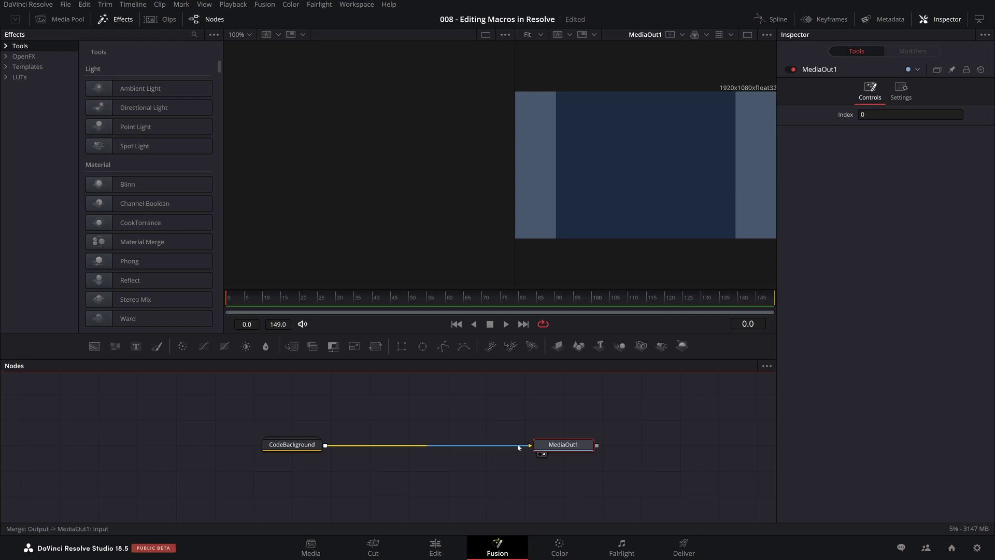
left_click_drag(545, 418, 608, 508)
key("Delete")
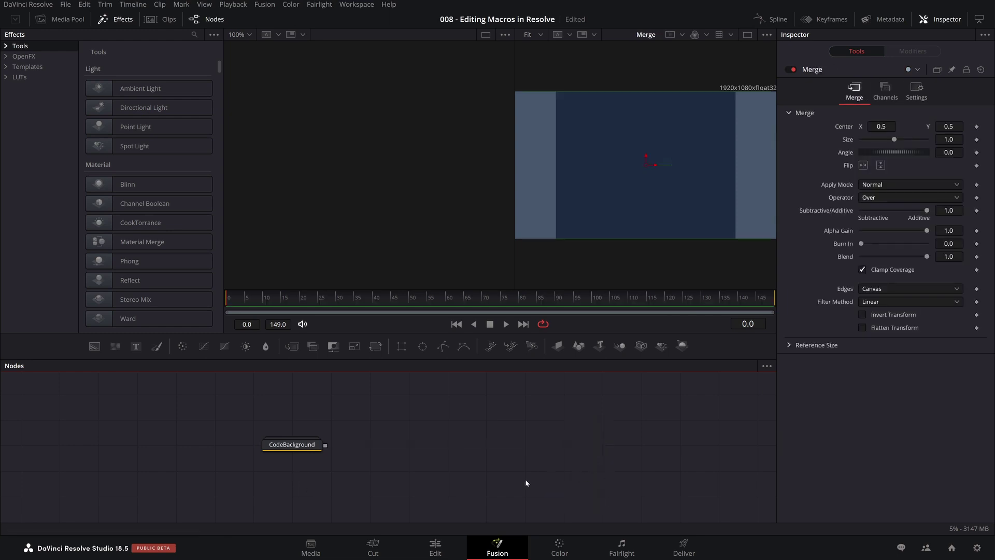
- Ungroup the CodeBackground node into its DarkBlue, Transform, LightBlue and Merge nodes
left_click(310, 447)
right_click(308, 452)
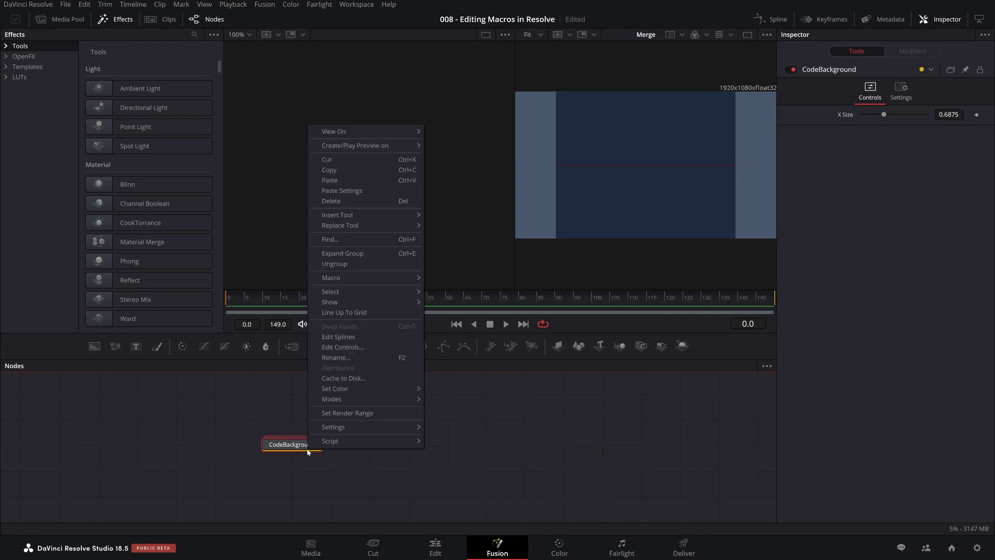
left_click(342, 253)
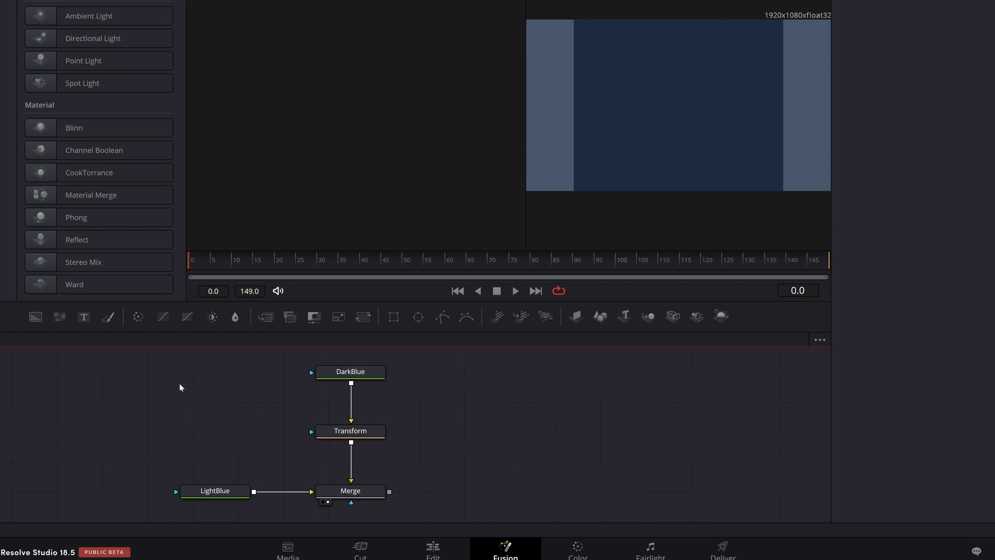
left_click_drag(155, 364, 435, 516)
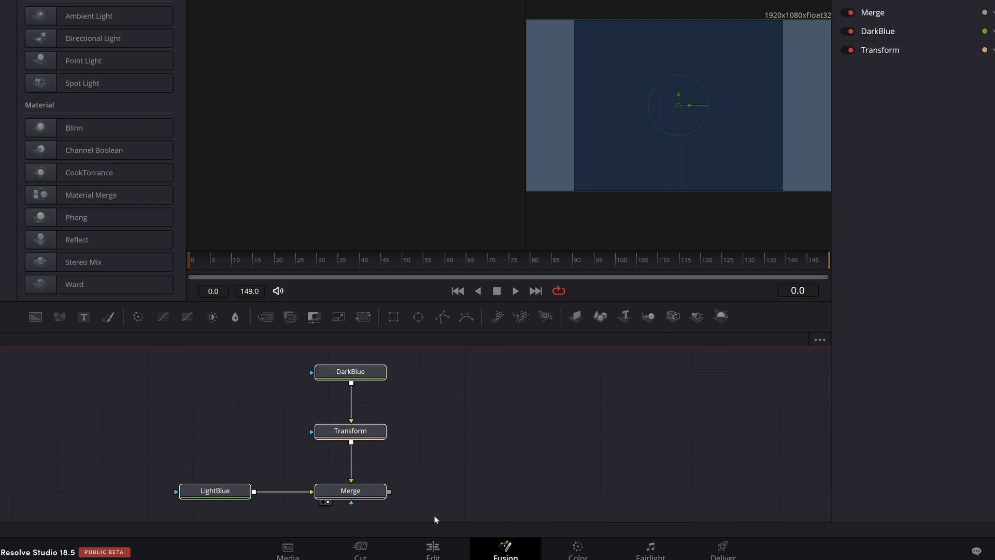
right_click(371, 490)
mouse_move(465, 287)
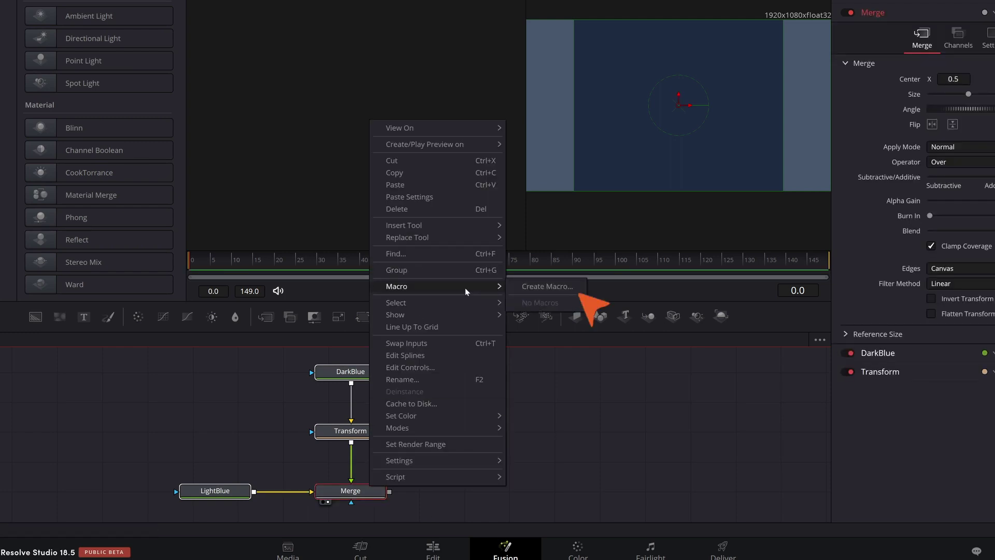
left_click(578, 397)
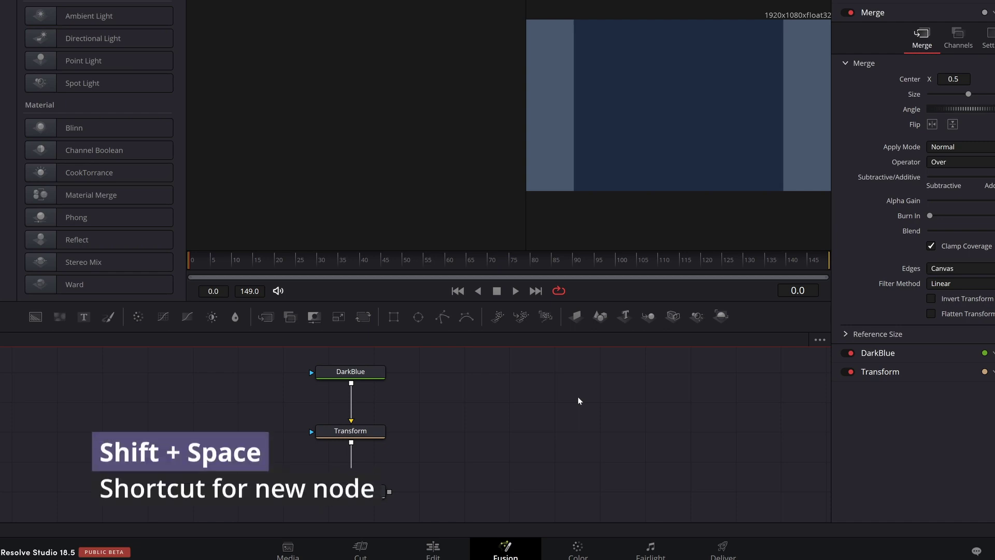
- Search the tool selector for "delta" and cancel without adding a node
key("shift+space")
type("delta")
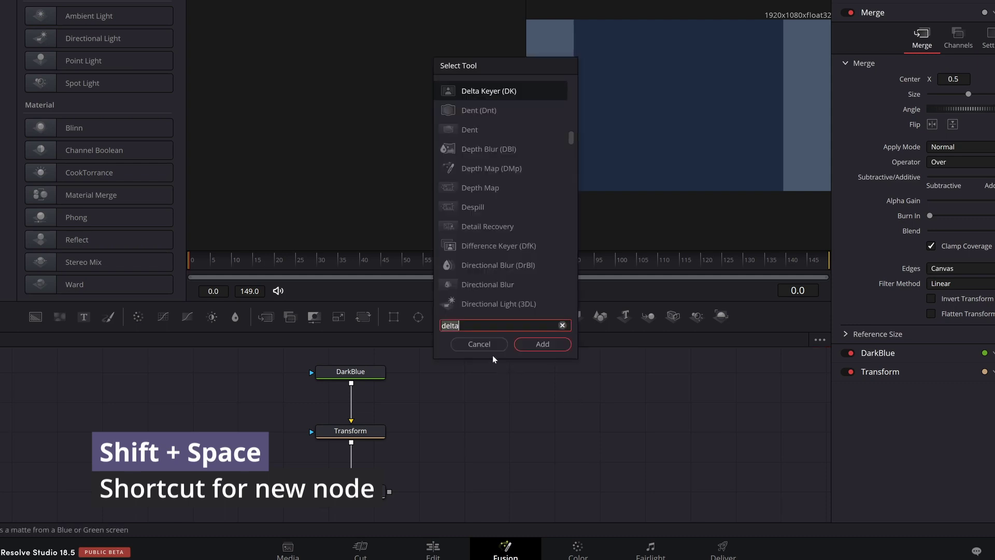
left_click(483, 345)
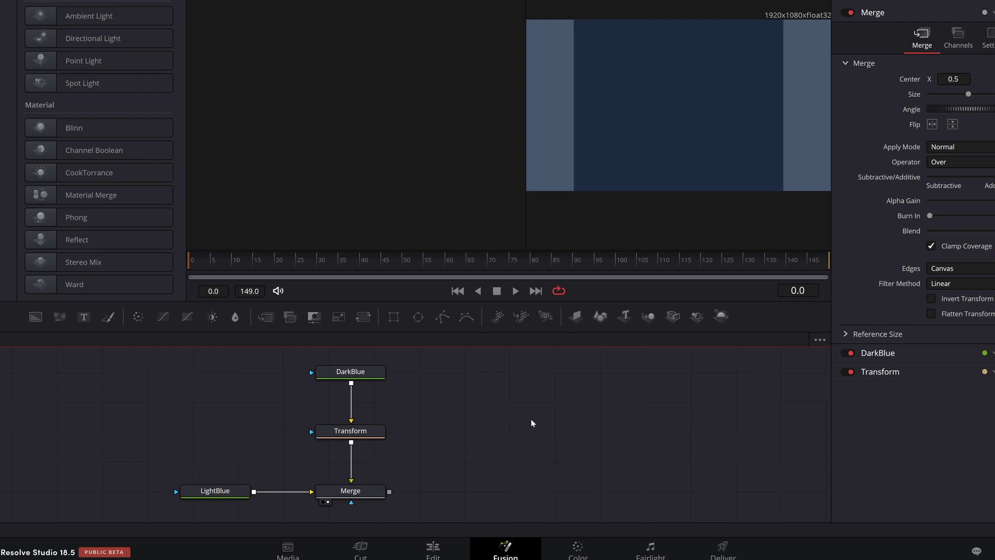
- Select the DarkBlue, Transform, LightBlue and Merge nodes and start creating a macro from them
left_click_drag(126, 361, 409, 504)
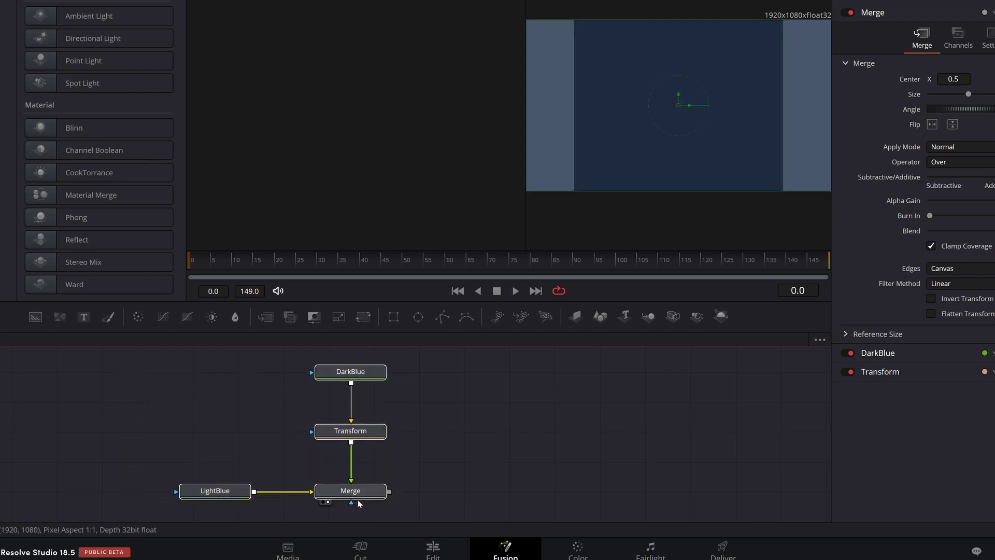
right_click(361, 491)
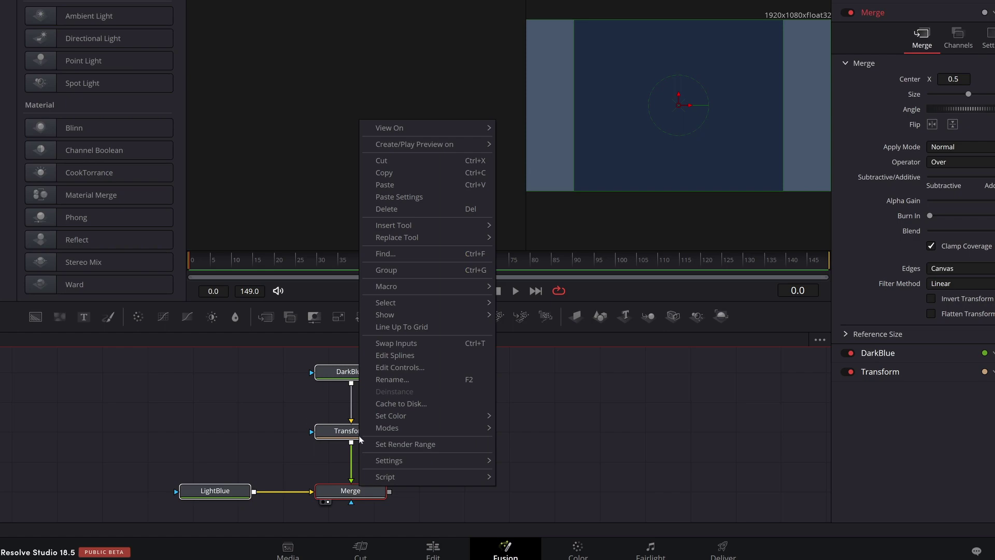
mouse_move(414, 288)
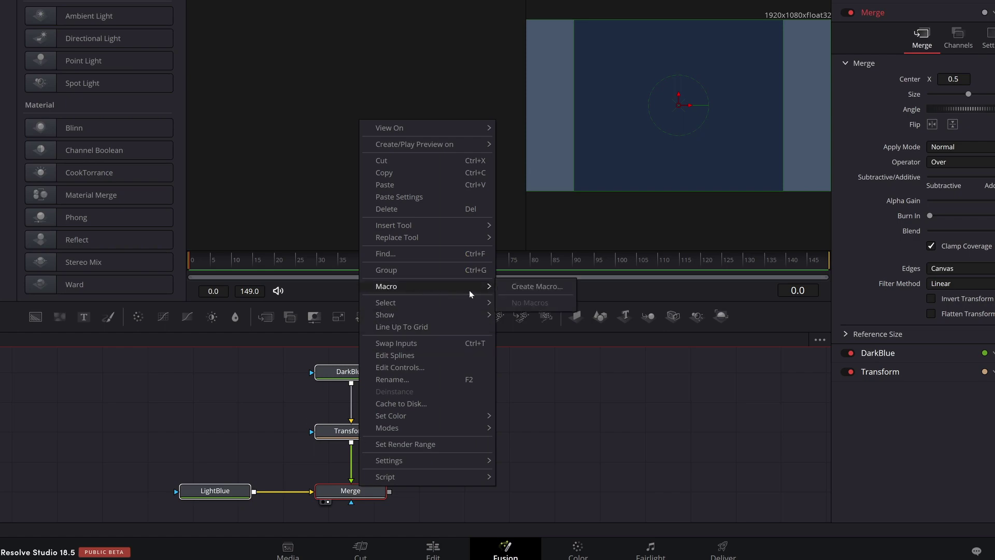
left_click(515, 291)
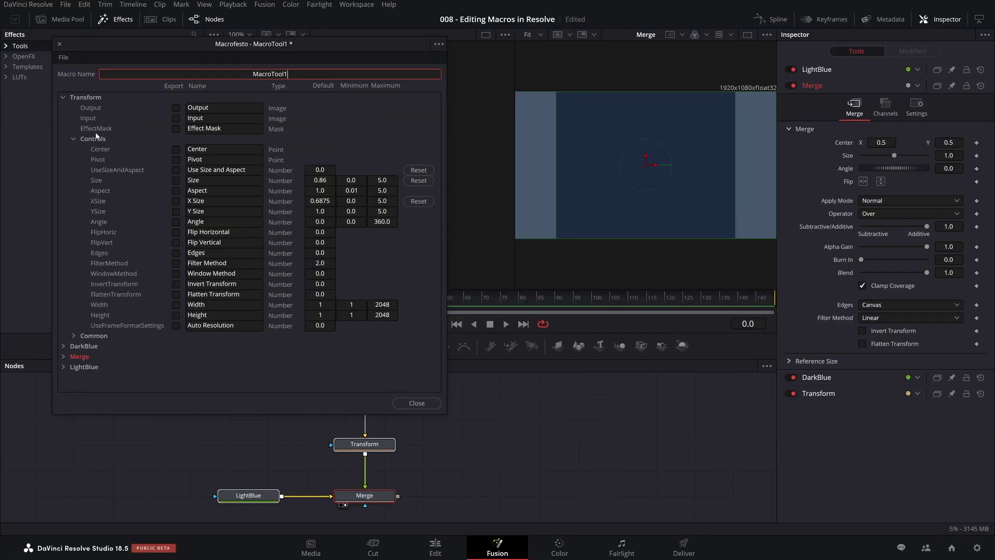
- Collapse the Transform section of the macro editor and expand the Merge section to examine its exportable outputs and controls
left_click(63, 97)
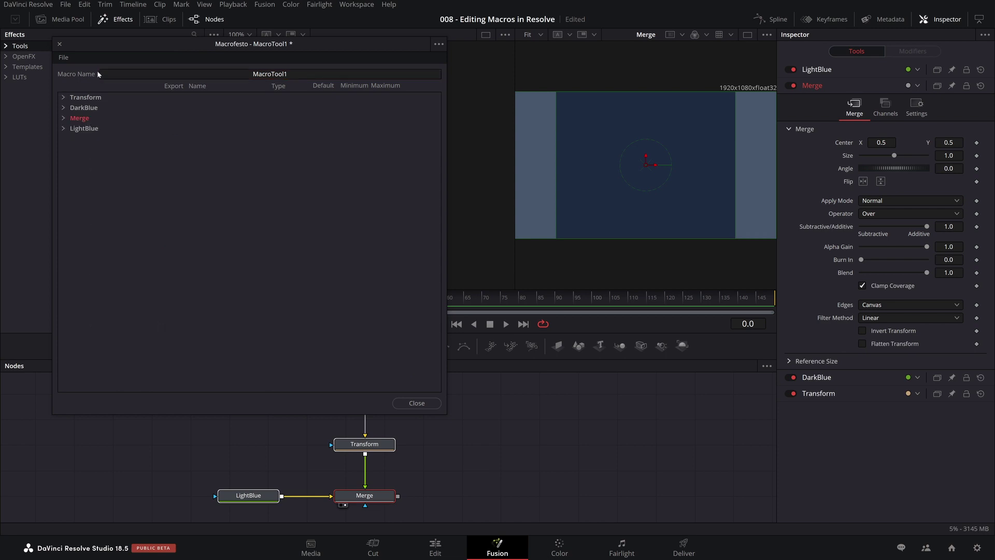
left_click_drag(141, 47, 227, 98)
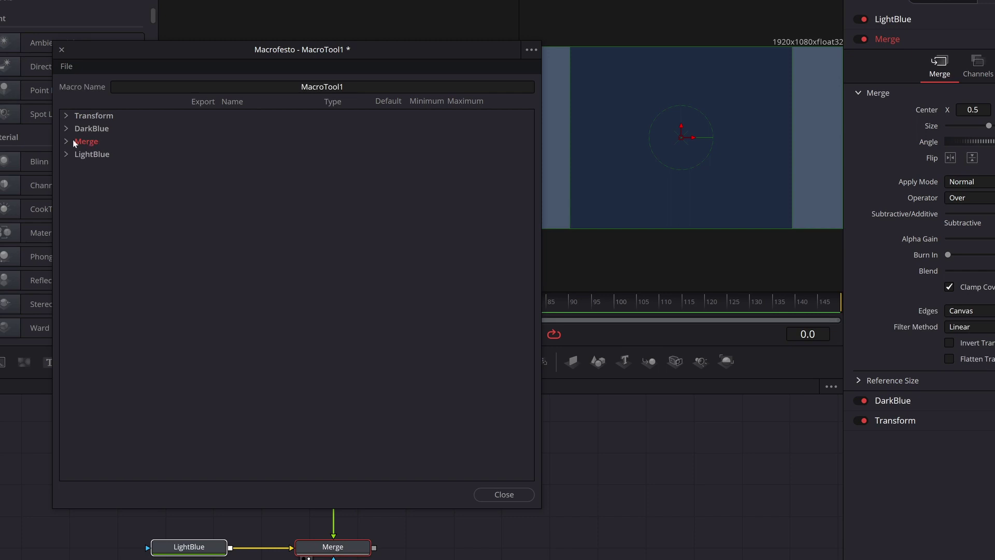
left_click(74, 141)
left_click(73, 141)
left_click(66, 142)
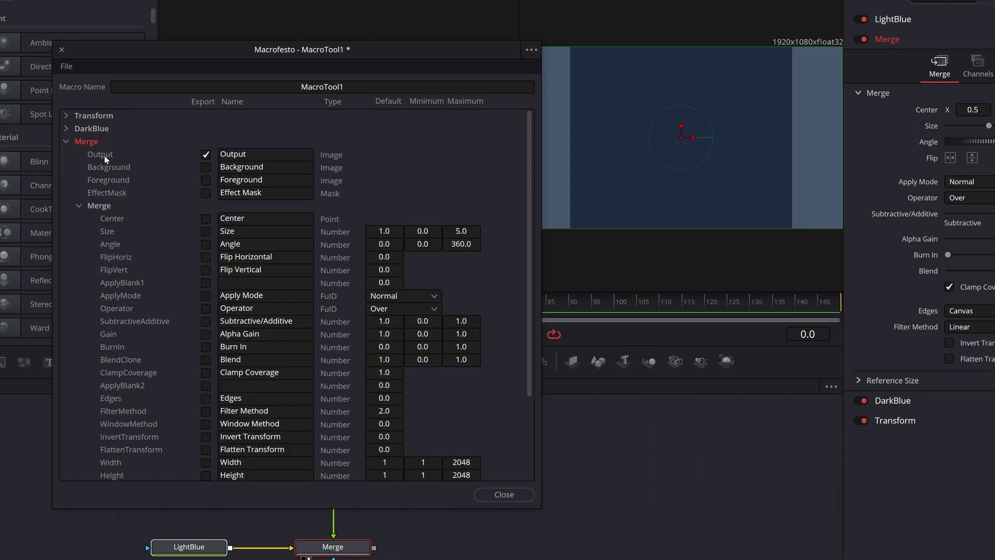
- Mark DarkBlue's Width control for export, then exclude it again
left_click(67, 141)
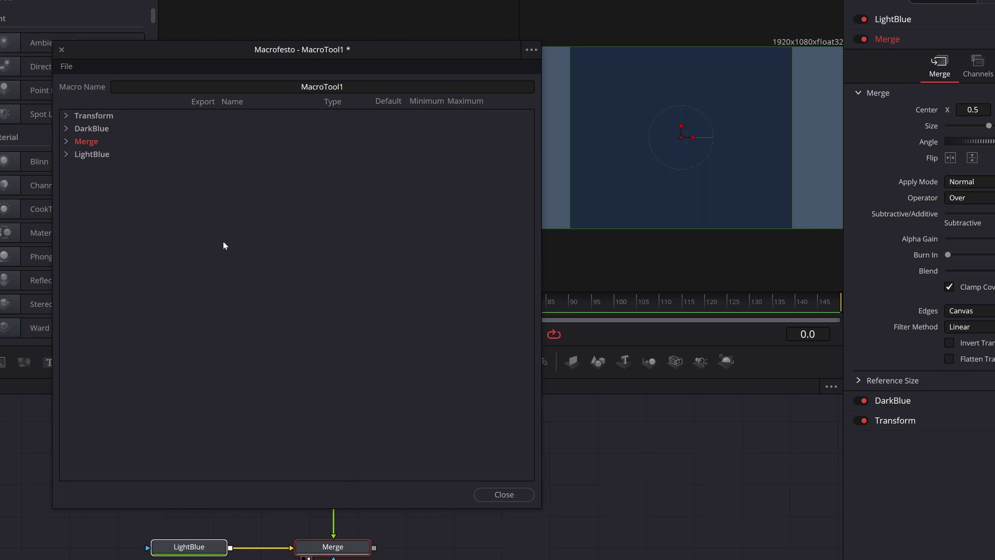
left_click(63, 129)
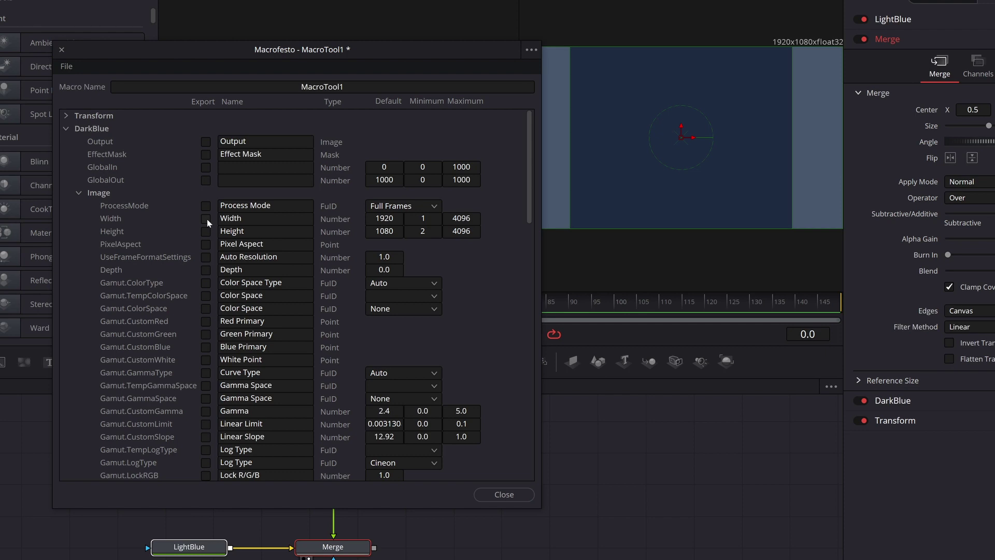
left_click(67, 129)
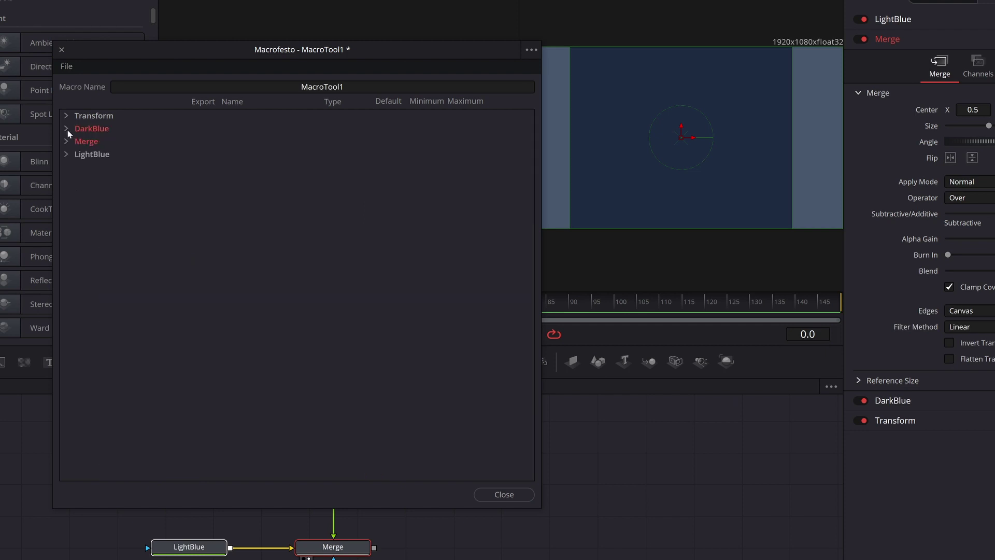
left_click(68, 129)
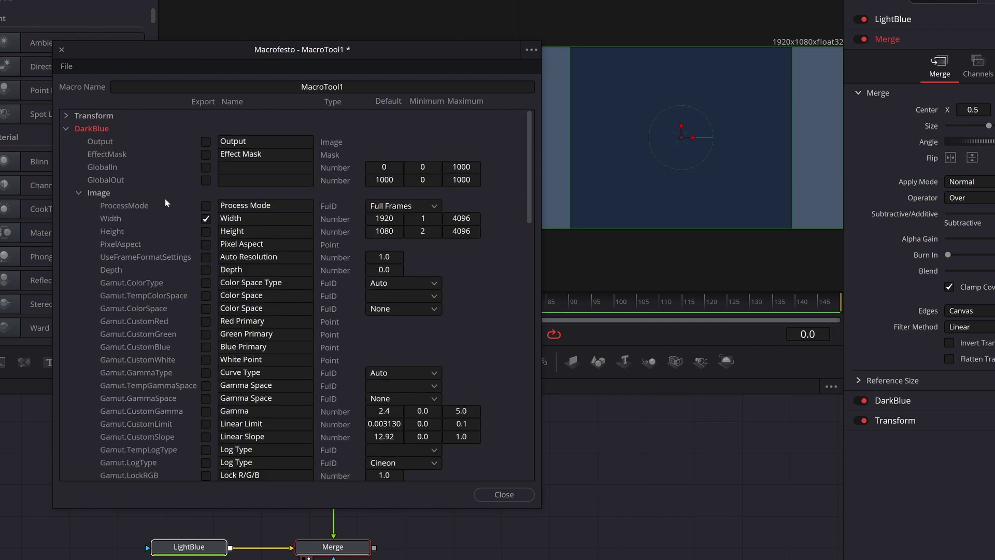
left_click(206, 219)
left_click(66, 129)
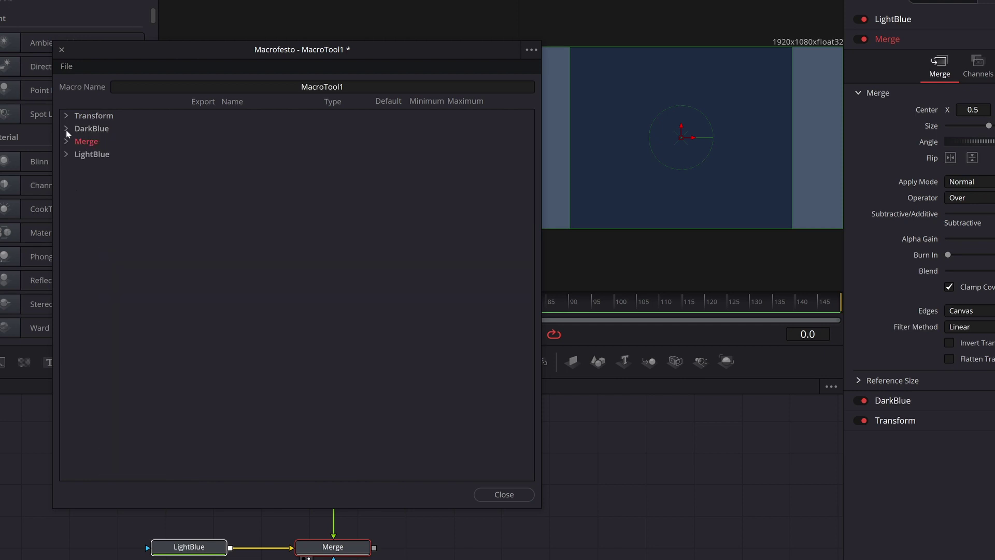
- Export the X Size control of the Transform node in the macro
left_click(67, 116)
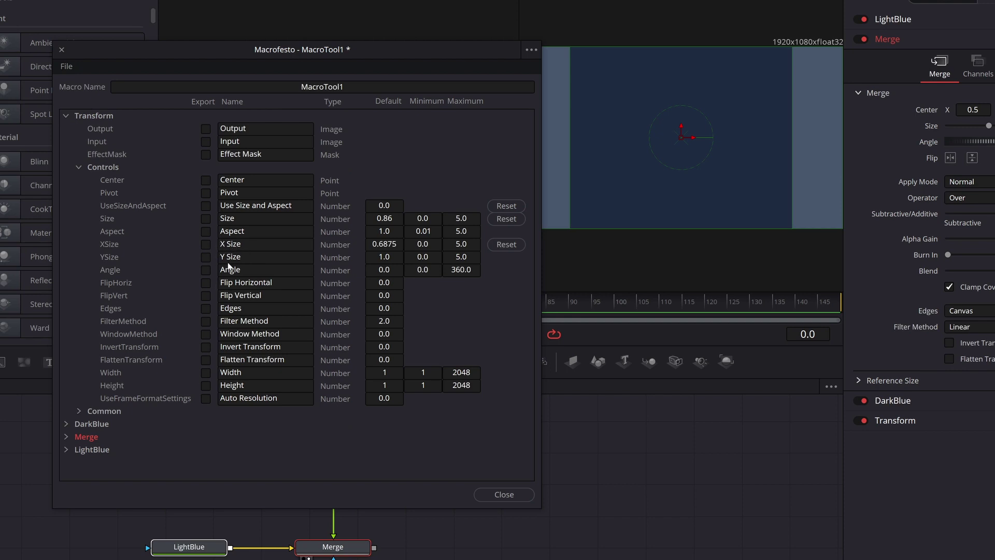
left_click(206, 244)
left_click(66, 116)
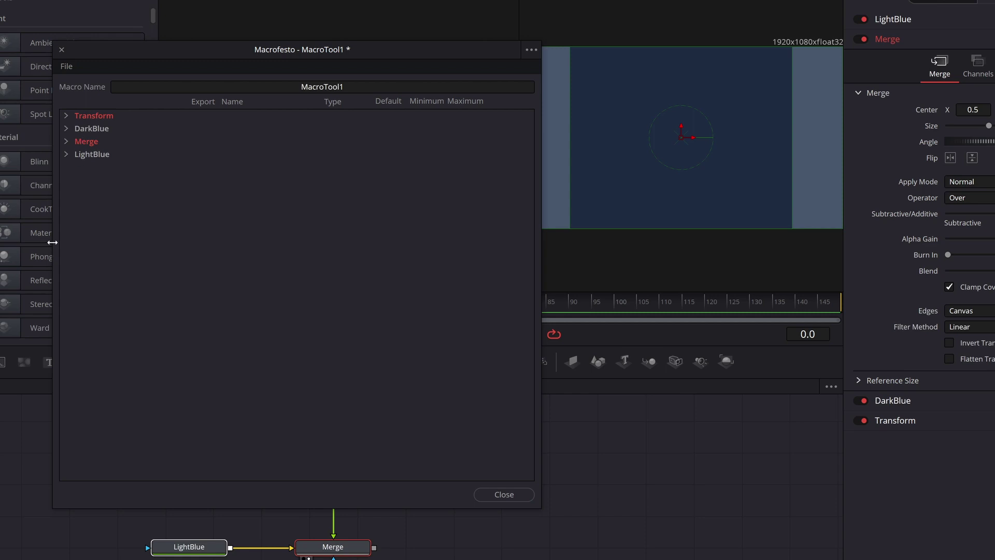
- Export DarkBlue's TopLeftRed color control in the macro
left_click(65, 127)
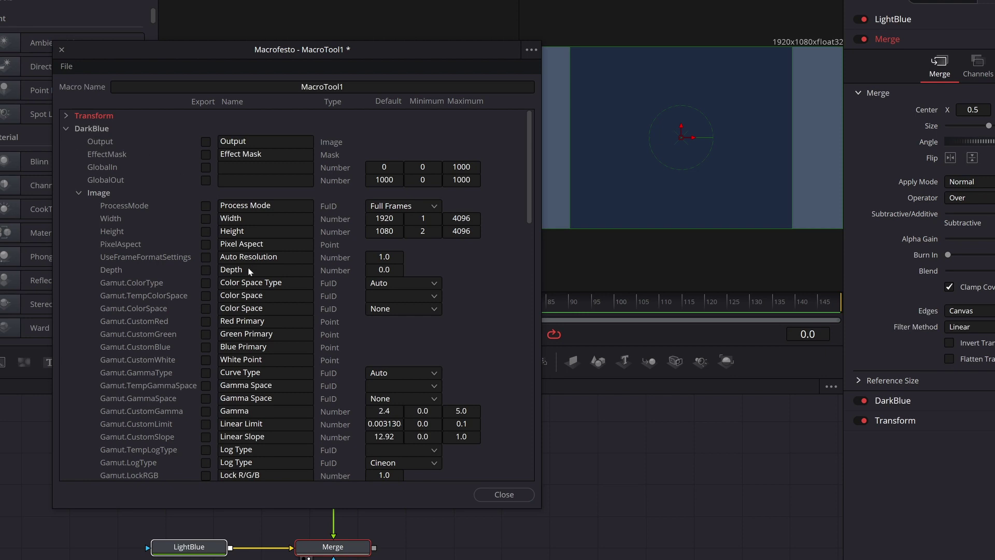
left_click(77, 193)
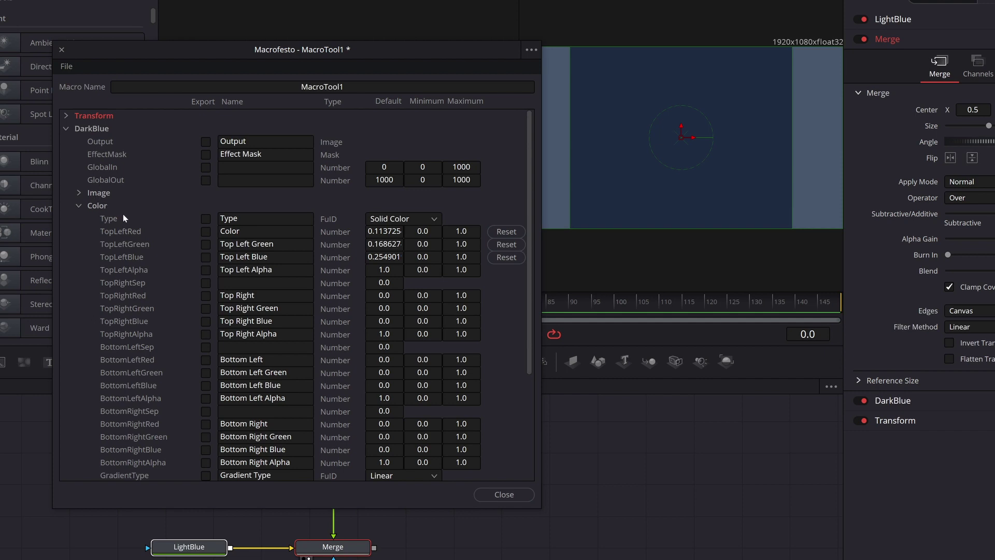
left_click(205, 232)
left_click(65, 128)
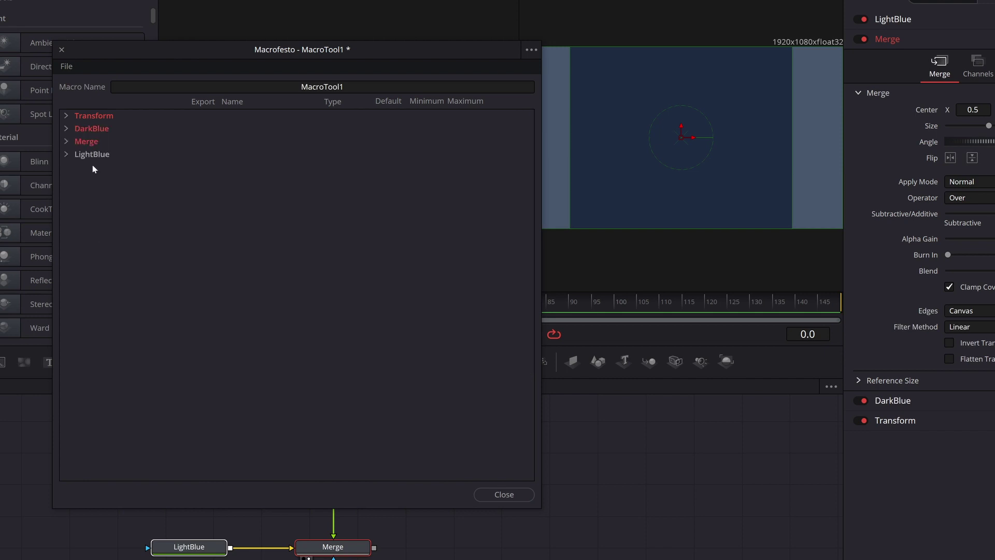
- Export LightBlue's TopLeftRed color control in the macro
left_click(66, 154)
left_click(80, 219)
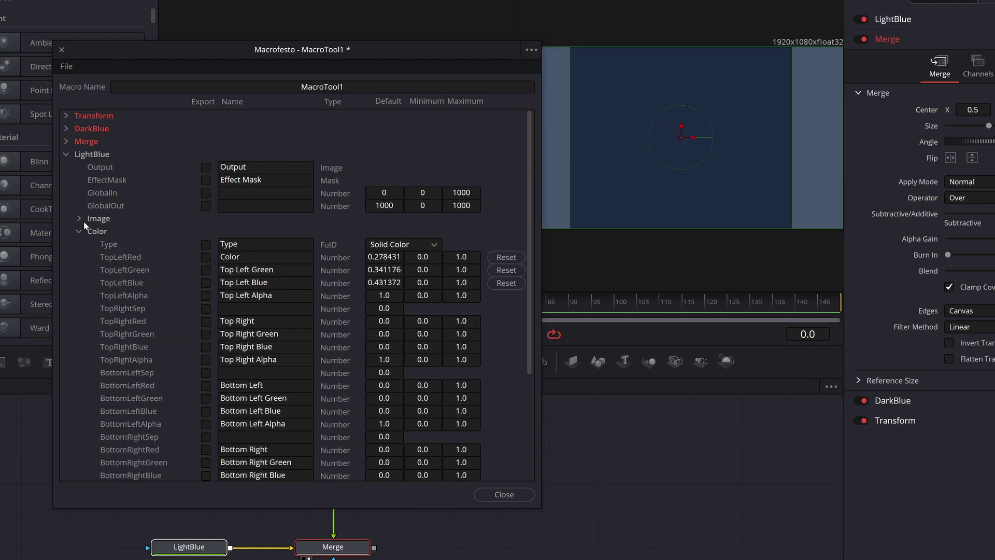
left_click(205, 257)
left_click(65, 154)
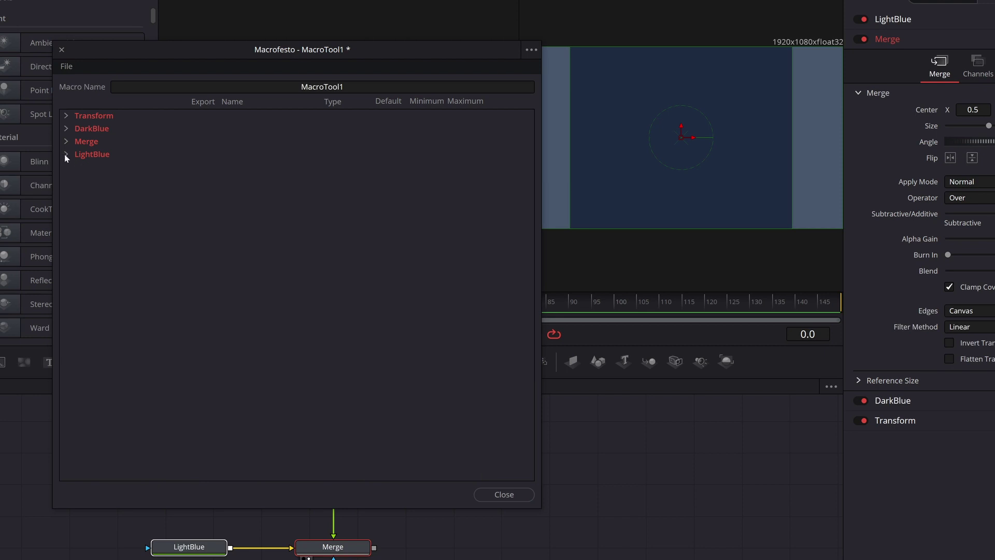
- Rename DarkBlue's exported TopLeftRed control as Top Layer Color
left_click(66, 129)
double_click(230, 232)
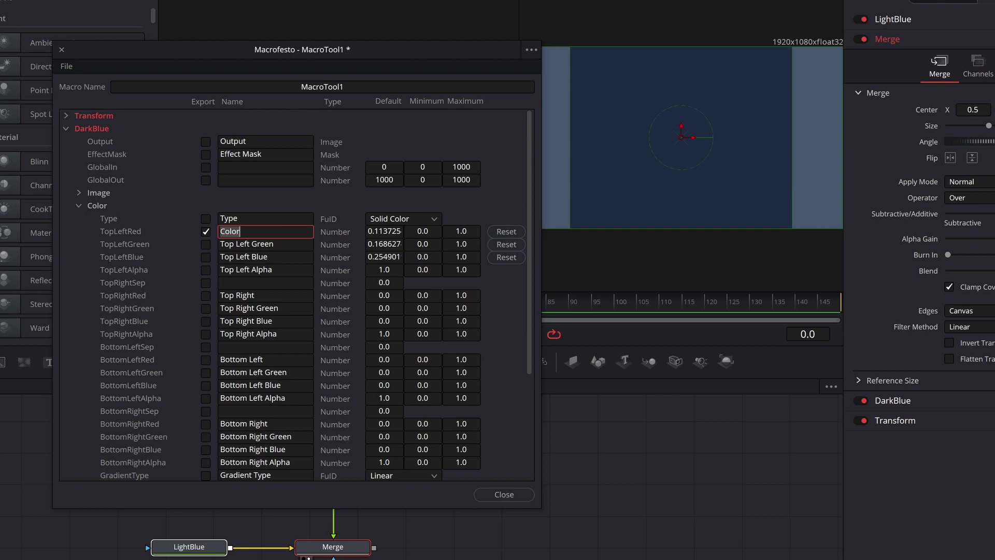
type("Top")
key("Caps_Lock")
type("Layere")
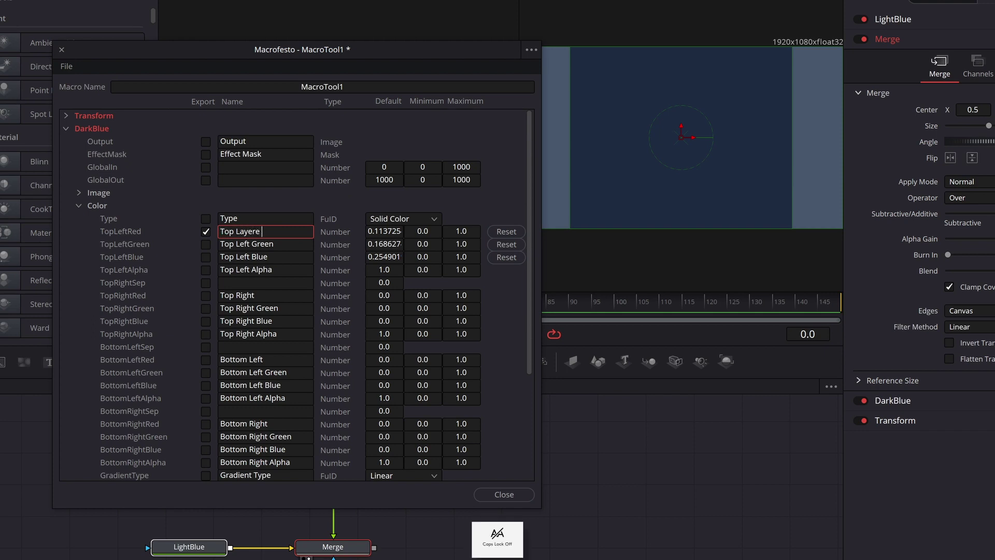
key("BackSpace")
type("Color")
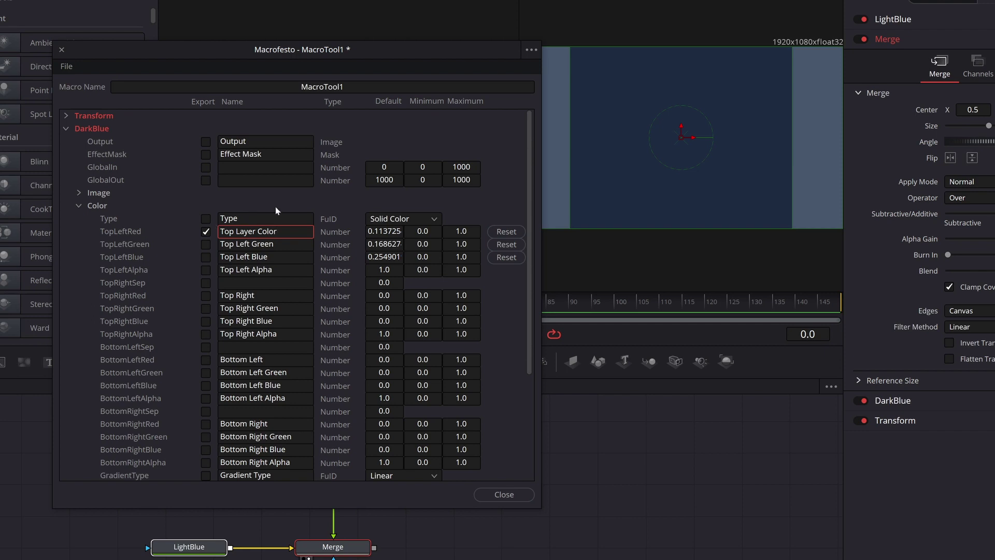
left_click(273, 201)
left_click(65, 128)
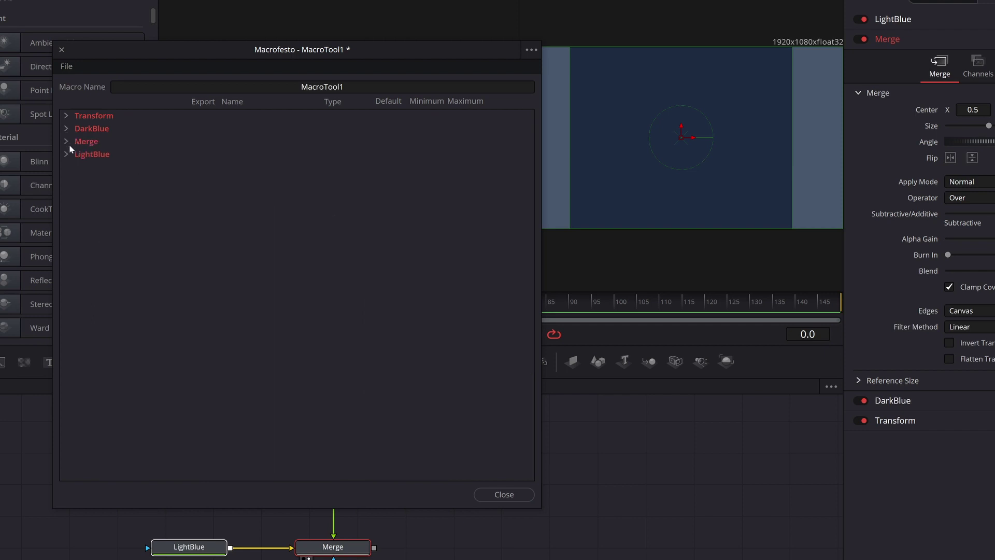
- Rename LightBlue's exported TopLeftRed control as Background Color
left_click(66, 154)
left_click(229, 257)
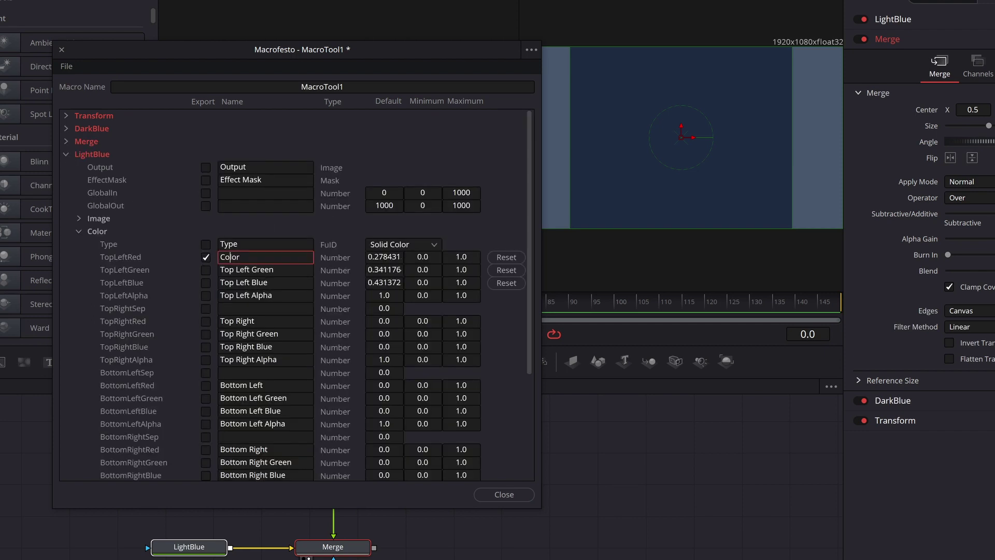
double_click(230, 257)
type("ba")
key("BackSpace")
key("BackSpace")
type("Background Color")
left_click(66, 155)
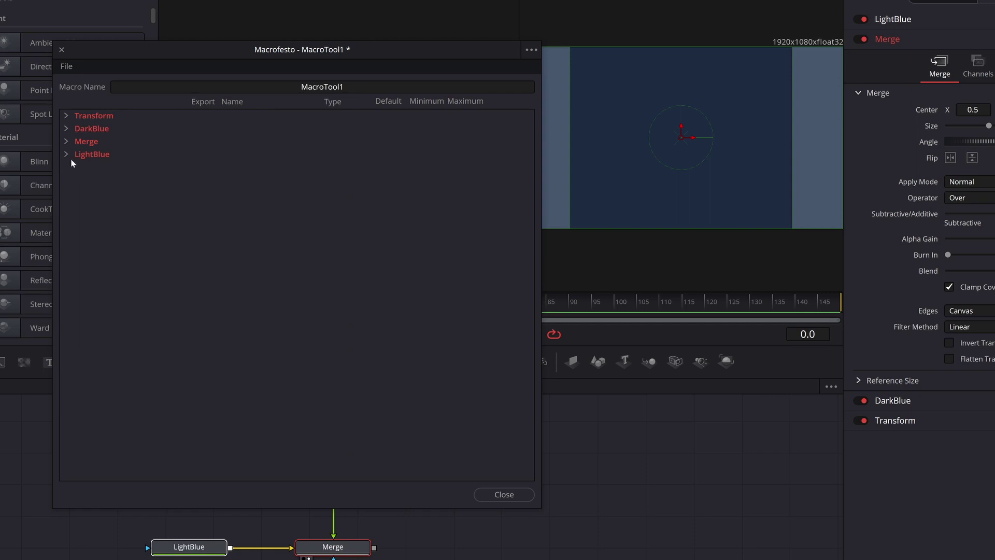
- Save the macro over the existing Code Background.setting file in the Python generators folder and leave the macro editor
left_click(501, 495)
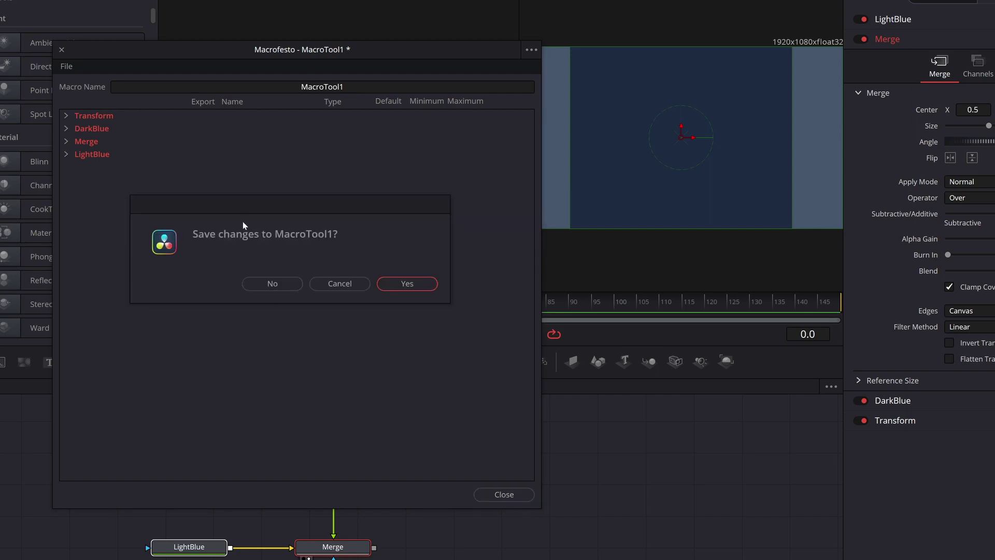
left_click(407, 283)
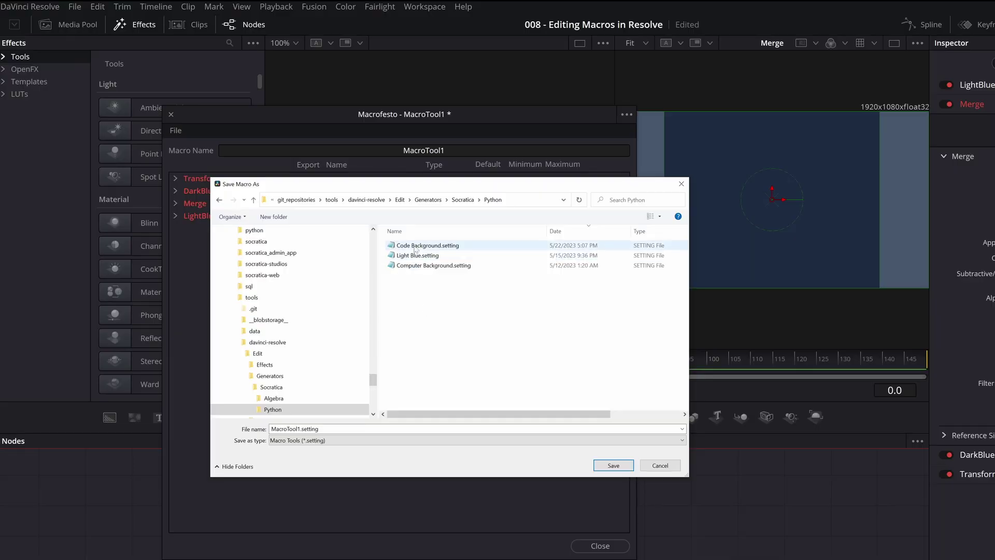
left_click(415, 247)
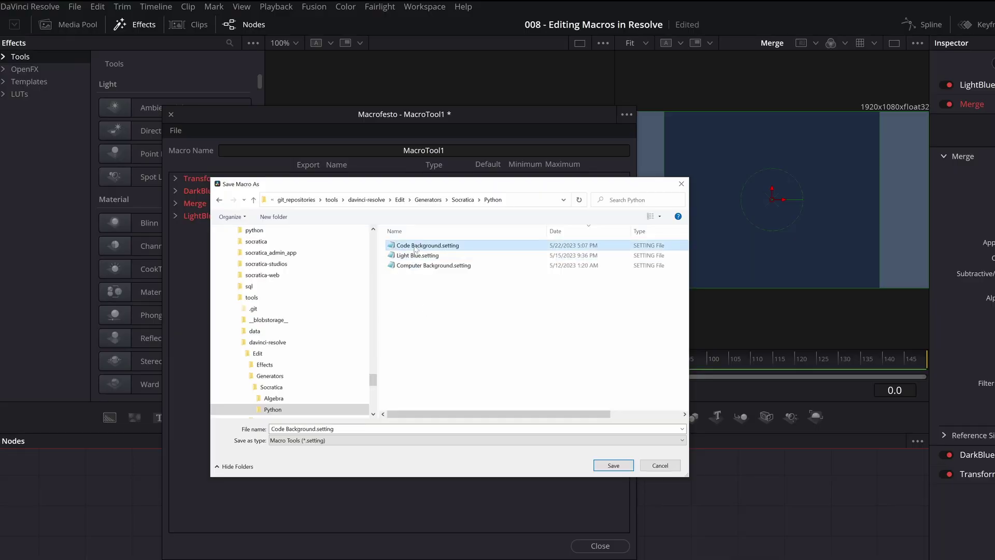
left_click(622, 467)
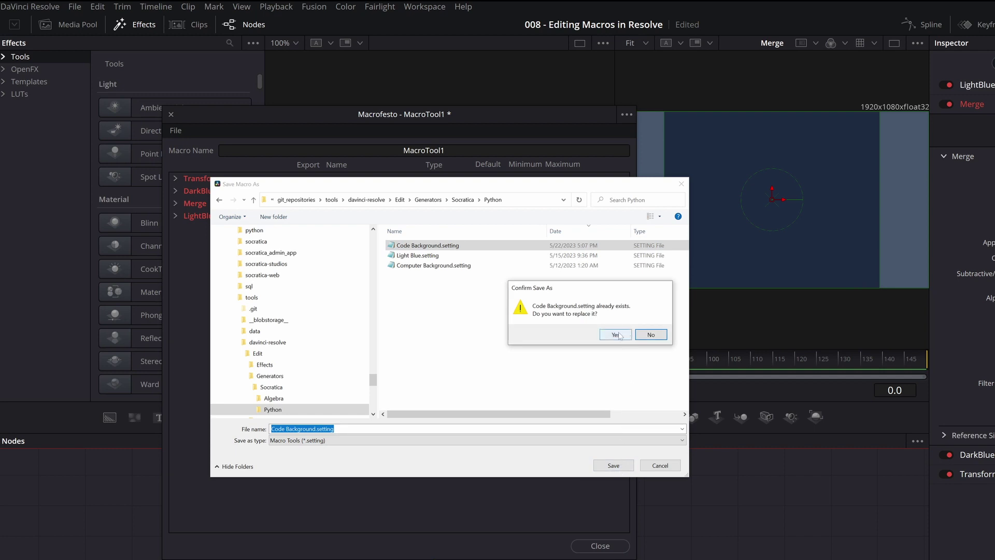
left_click(617, 334)
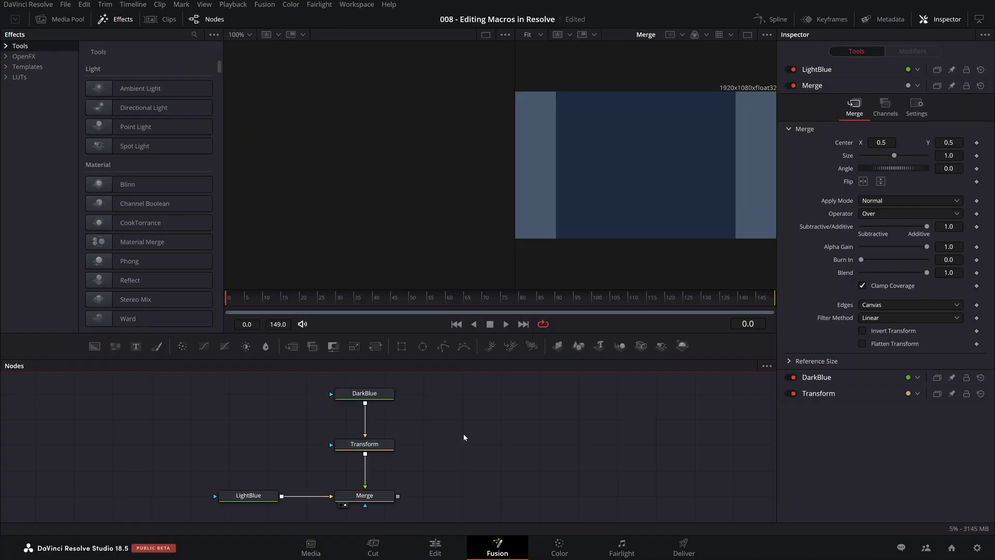
- Replace the four nodes with the saved Code Background.setting macro from the file browser and show it in a single viewer
key("Delete")
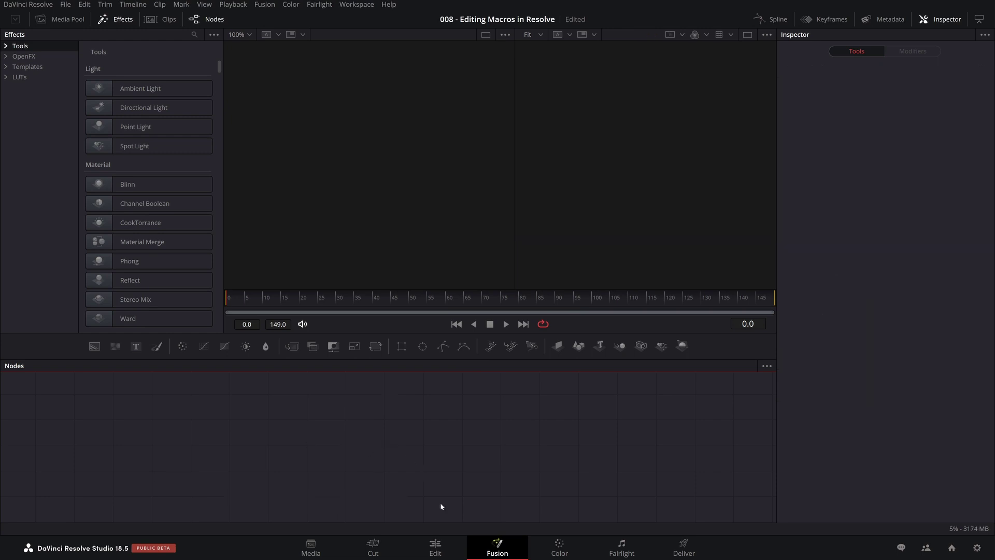
key("alt+Tab")
left_click(513, 350)
left_click_drag(457, 269, 306, 443)
left_click(718, 158)
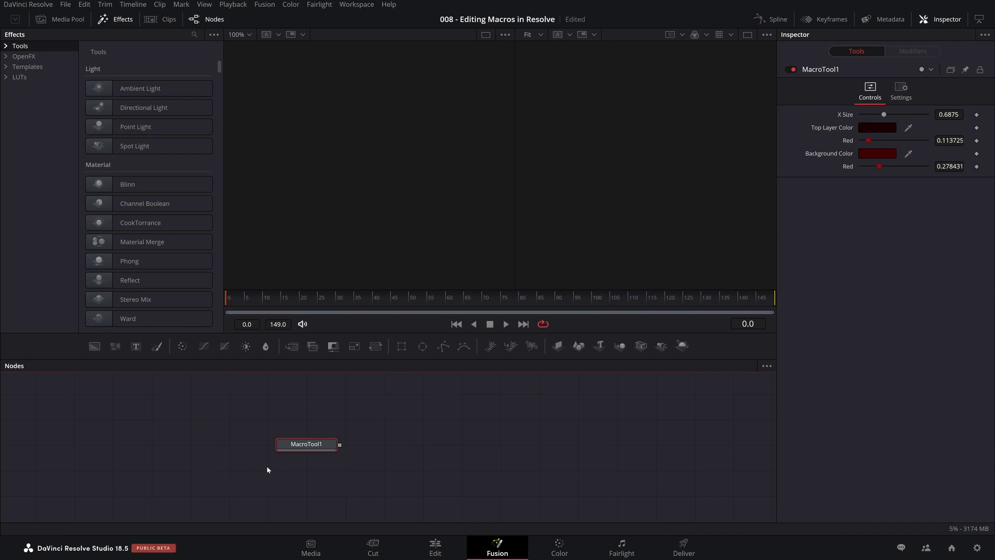
left_click(287, 453)
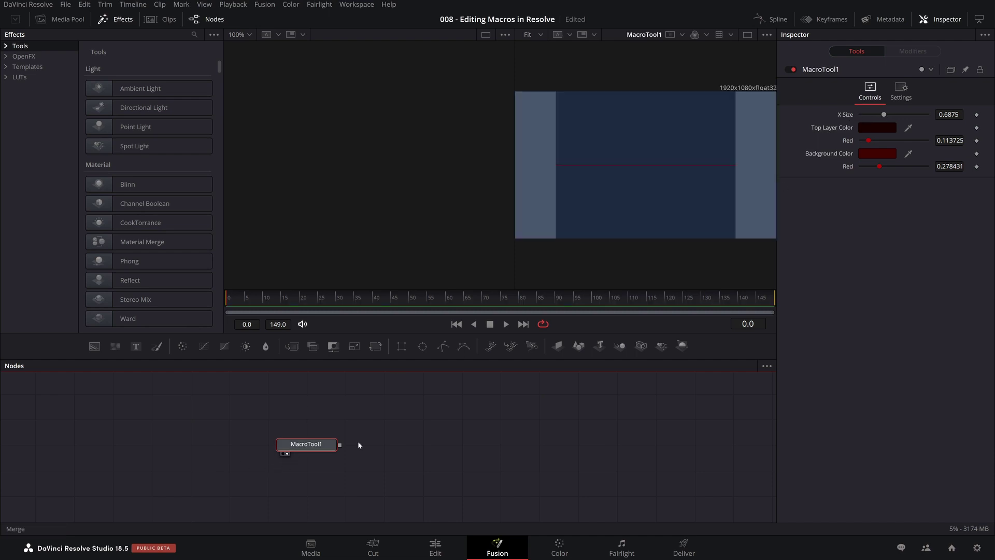
left_click(746, 34)
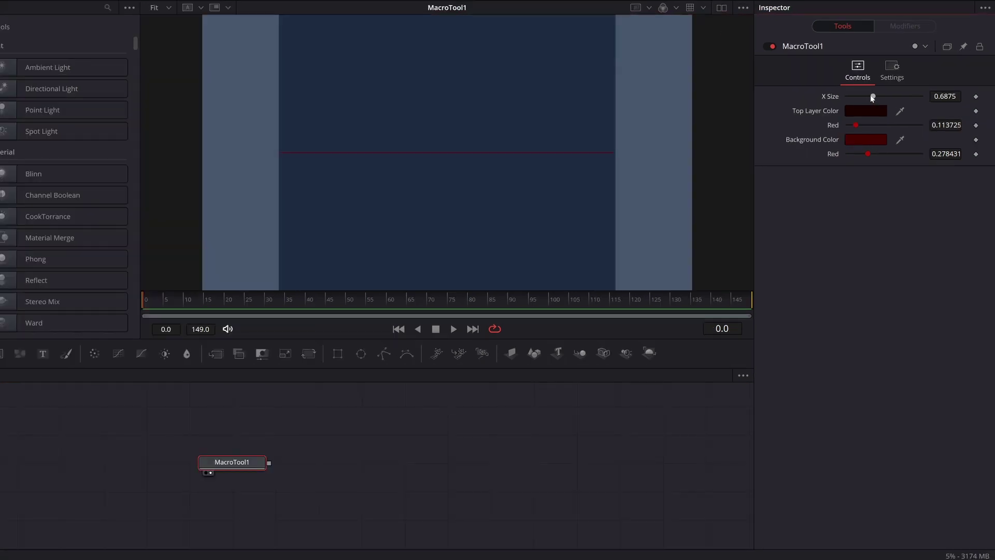
- Test the macro with X Size 0.77 and Top Layer Color red 0.0, and delete its node
mouse_move(873, 98)
left_mouse_down()
mouse_move(891, 95)
mouse_move(854, 93)
mouse_move(876, 96)
left_mouse_up()
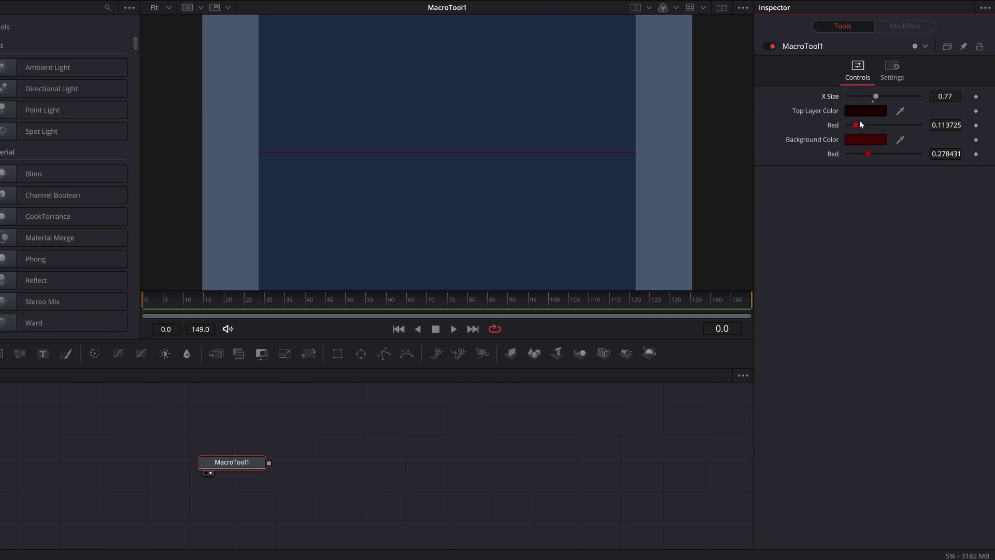
left_click_drag(860, 125, 839, 126)
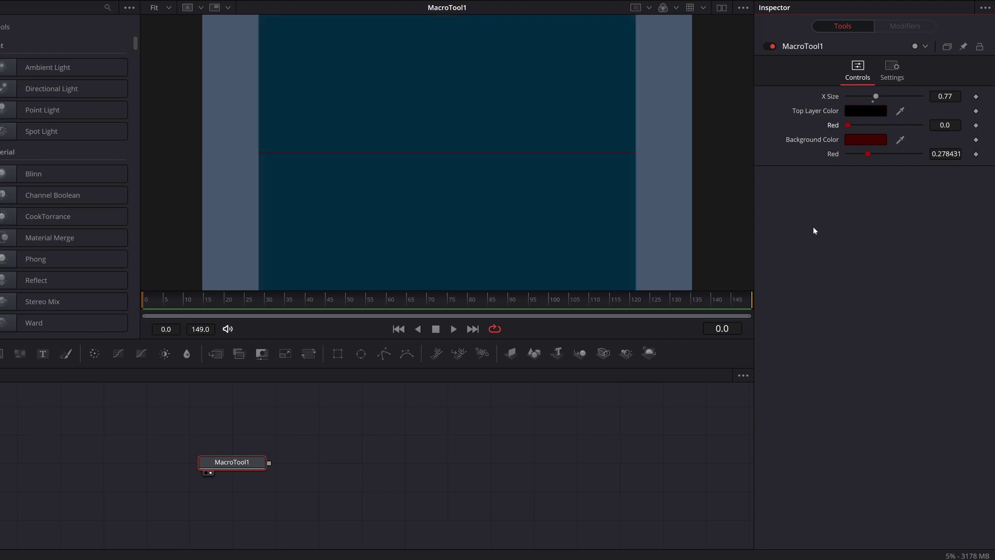
left_click_drag(164, 417, 256, 486)
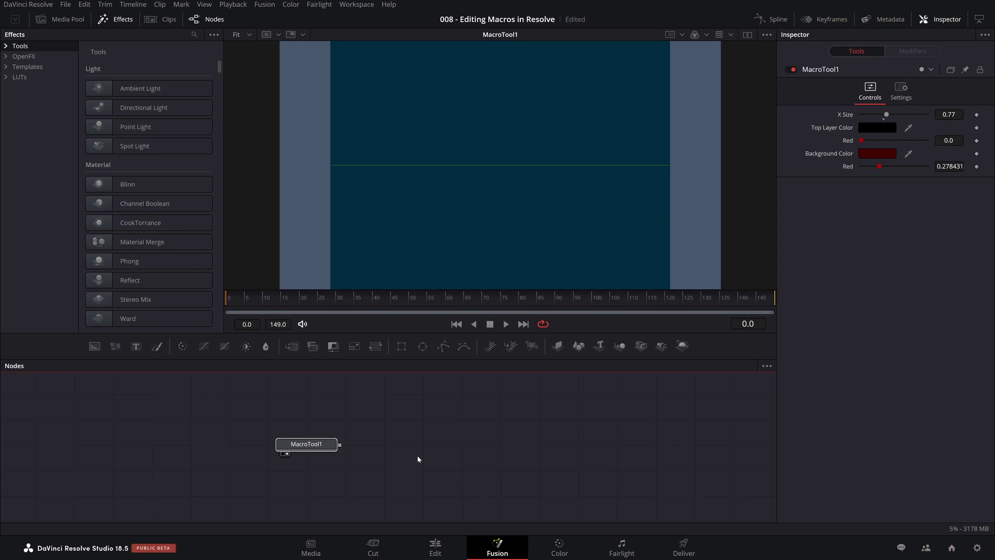
key("Delete")
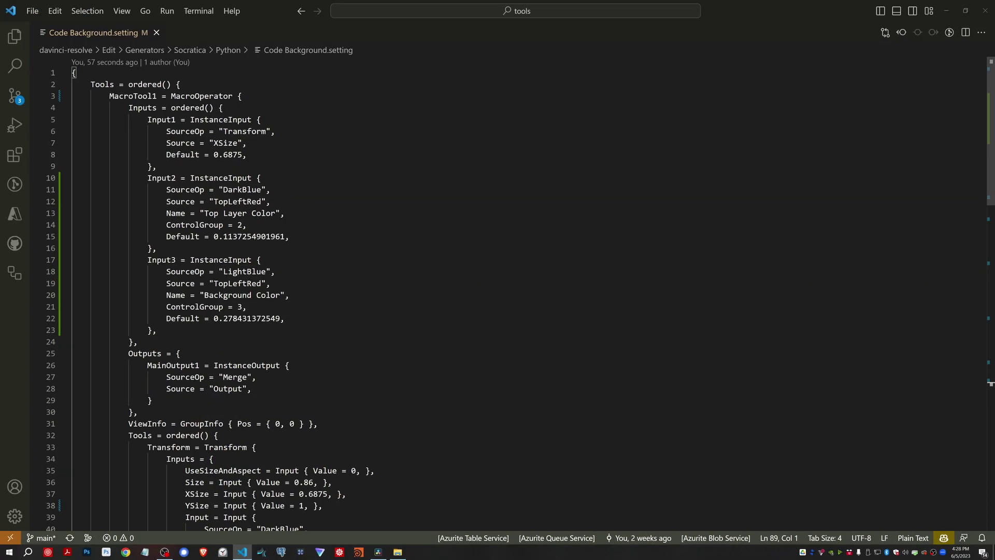
- In VS Code, change MacroOperator to GroupOperator on line 3 of Code Background.setting, save the file and close it
left_click(195, 96)
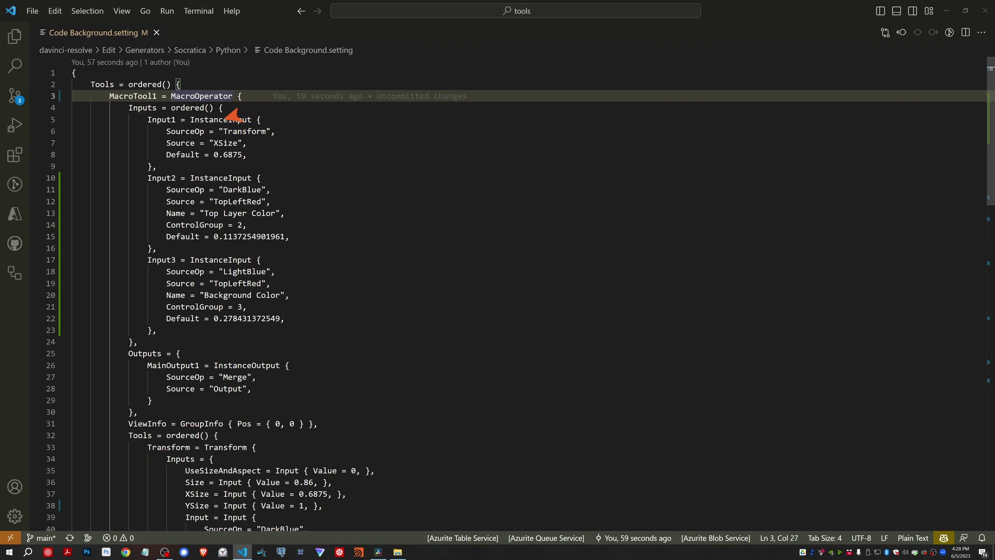
key("BackSpace")
key("BackSpace")
key("BackSpace")
key("BackSpace")
key("BackSpace")
type("Group")
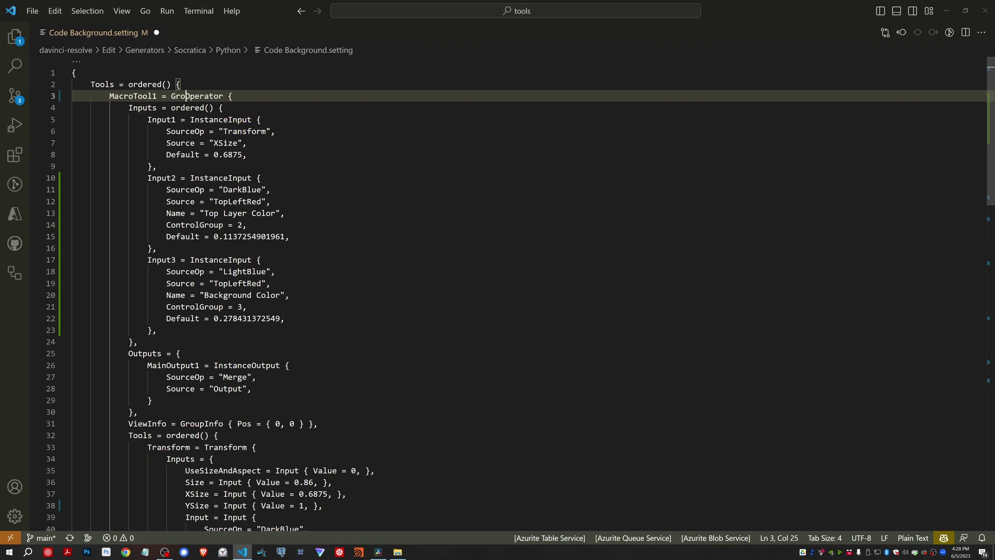
key("ctrl+s")
key("ctrl+w")
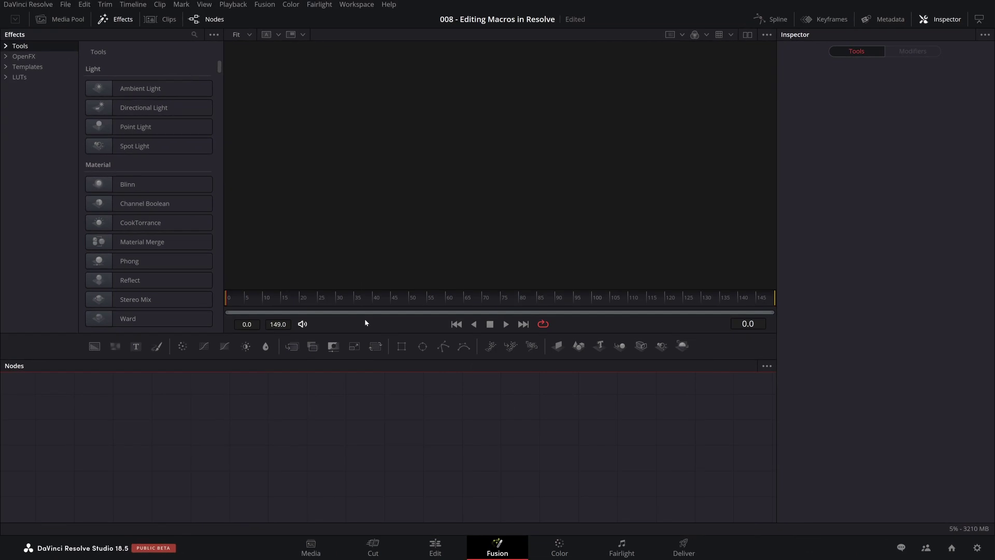
- Bring the edited Code Background.setting file from the file browser into the Fusion node graph and leave the file browser
key("alt+Tab")
left_click(485, 316)
left_click_drag(471, 254, 347, 456)
left_click(719, 159)
- Try ungrouping the MacroTool1 node and undo the ungrouping
right_click(351, 448)
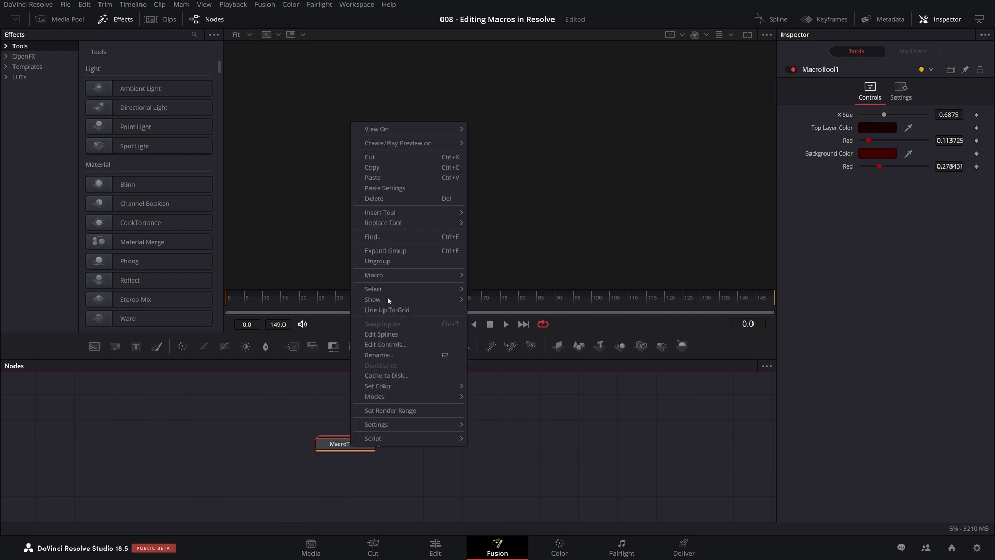
left_click(393, 261)
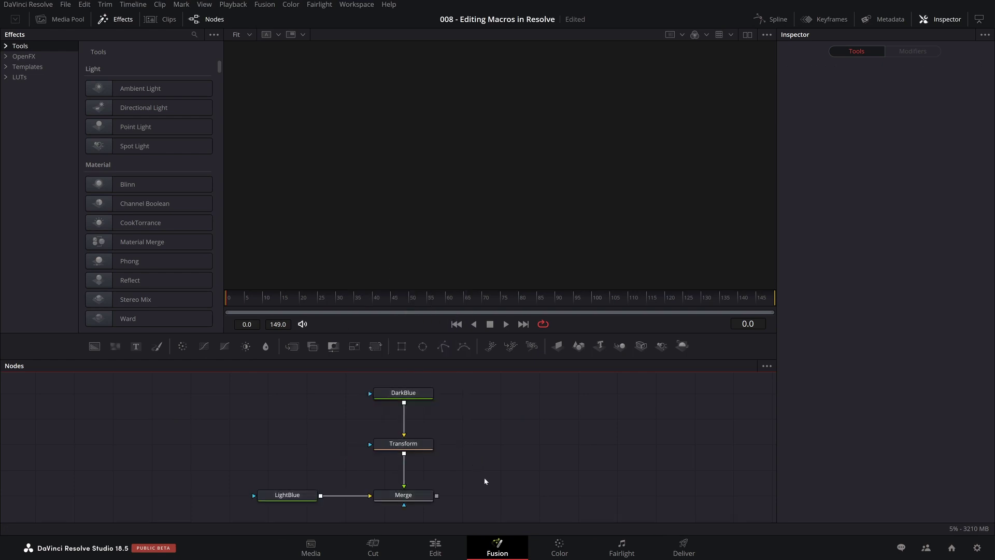
key("ctrl+z")
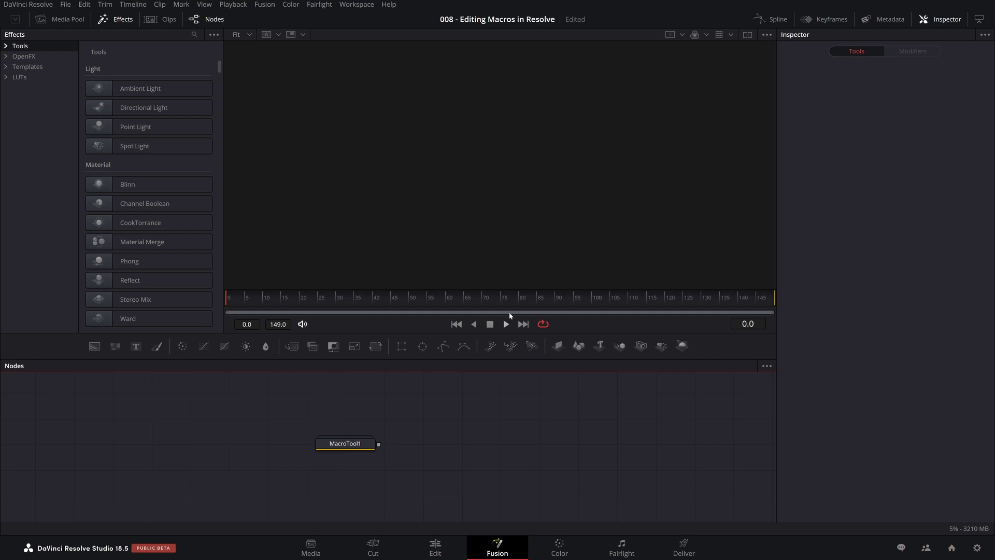
- Ungroup the MacroTool1 node into its separate DarkBlue, Transform, LightBlue and Merge nodes
left_click(352, 448)
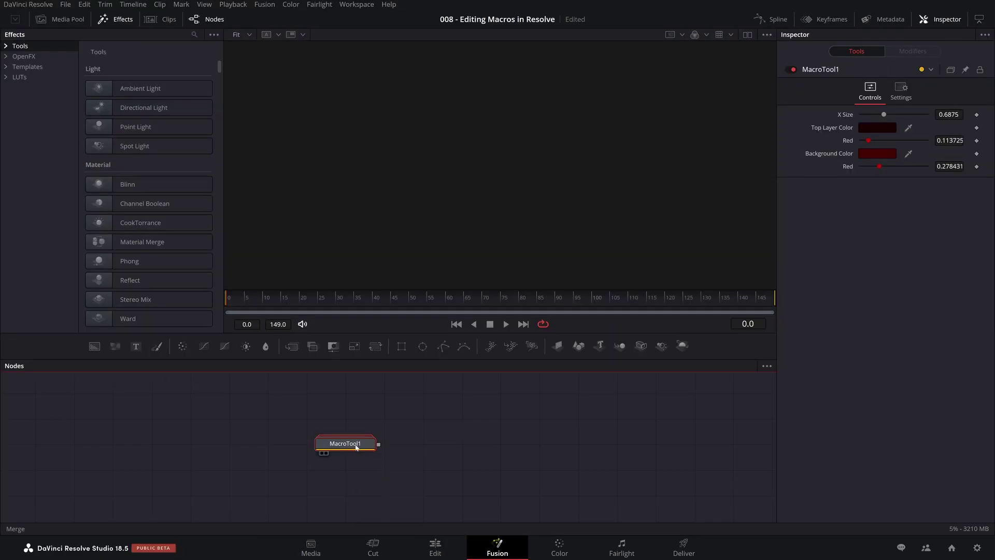
right_click(356, 447)
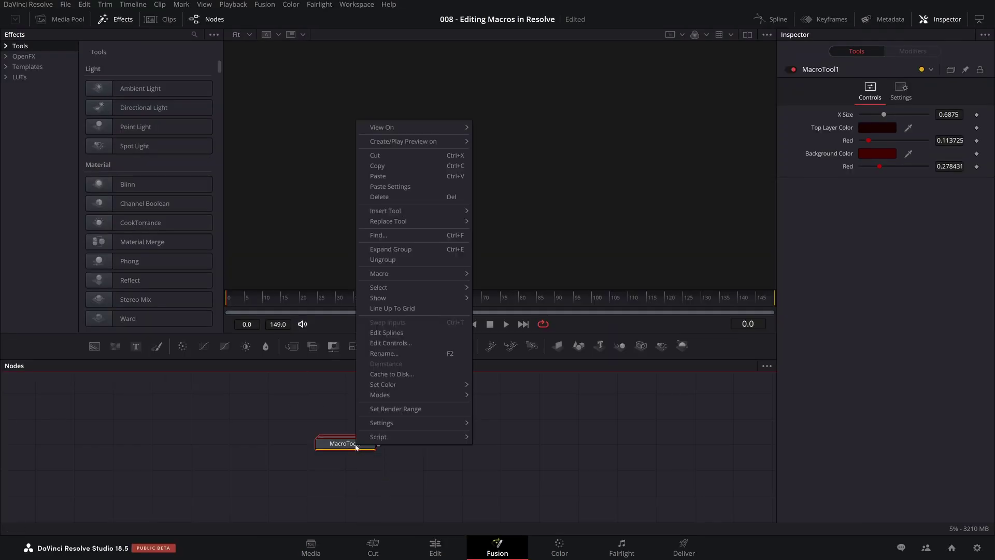
left_click(389, 260)
left_click(272, 455)
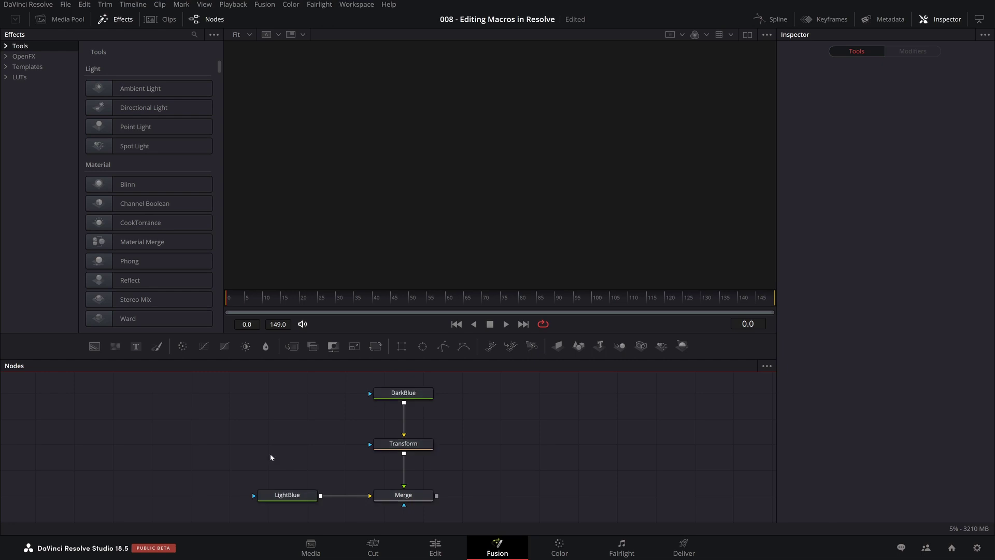
left_click_drag(217, 386, 443, 521)
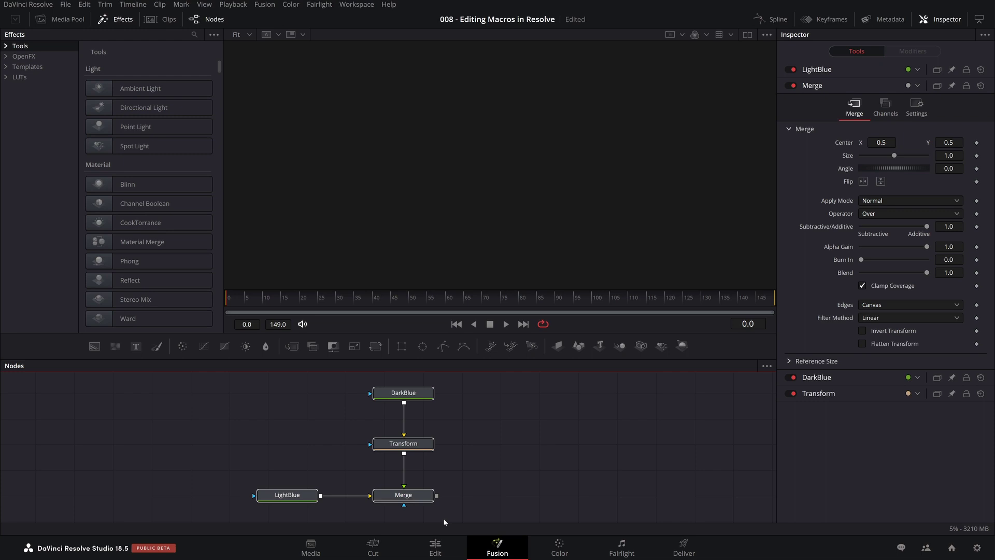
left_click(526, 471)
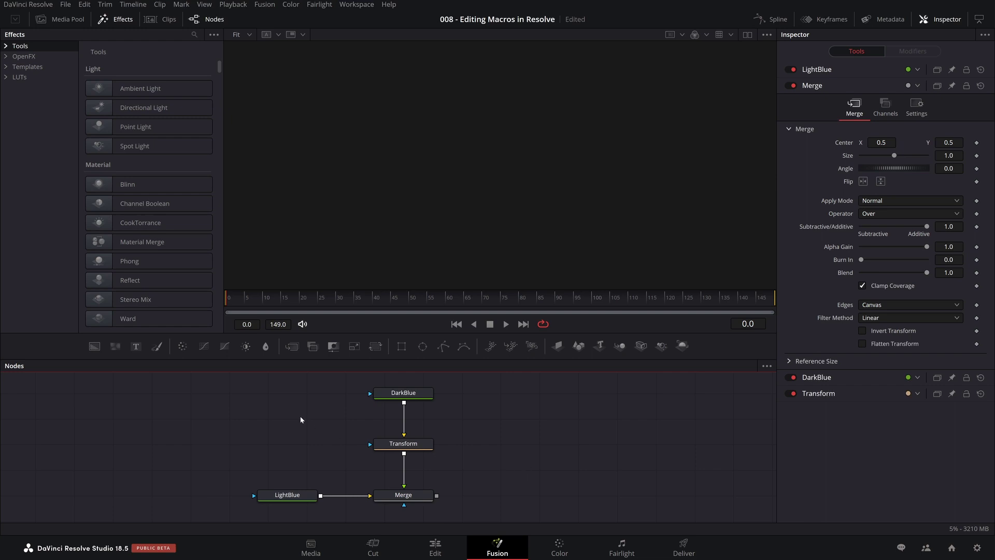
- Start a new macro from the DarkBlue, Transform, LightBlue and Merge nodes and name it CodeBackground
left_click_drag(240, 394, 459, 521)
right_click(418, 474)
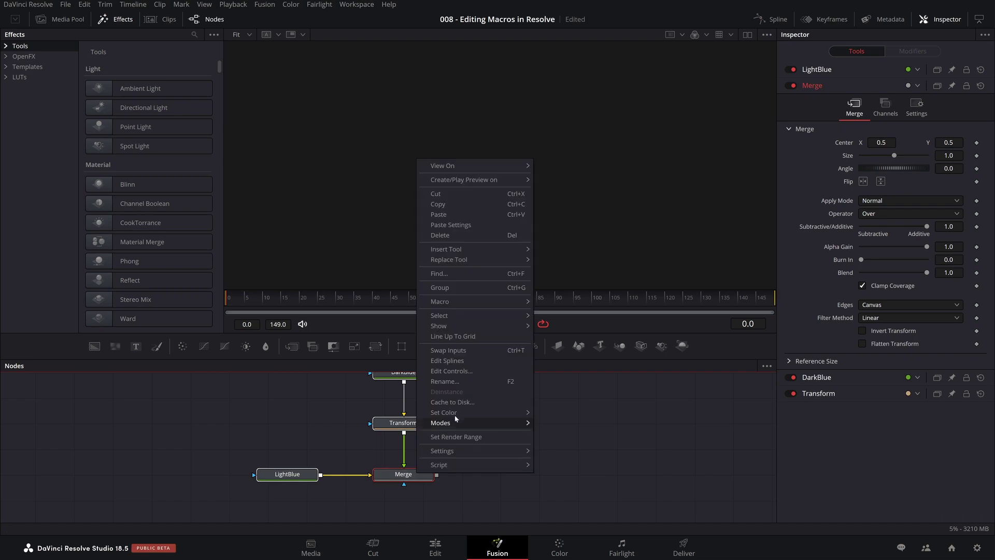
mouse_move(483, 298)
left_click(547, 304)
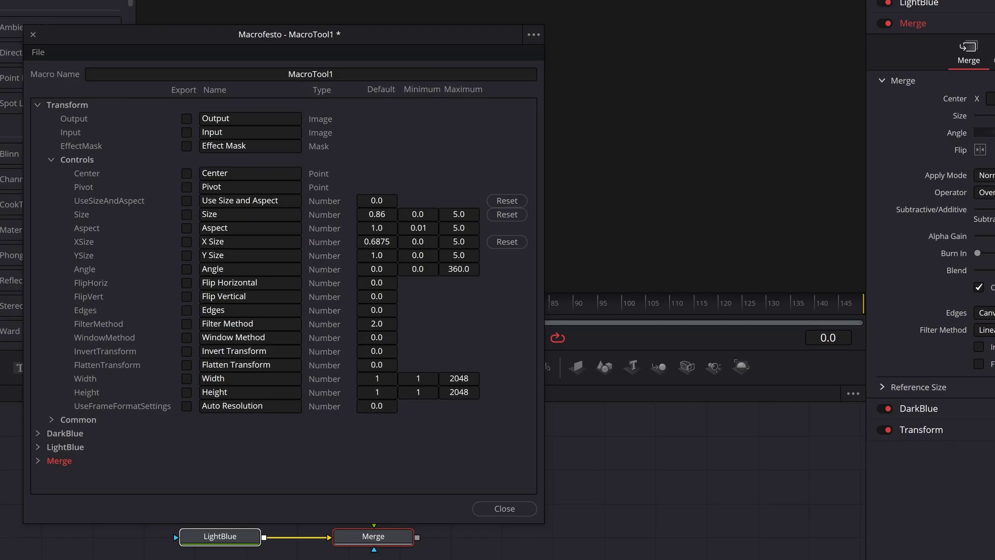
double_click(356, 123)
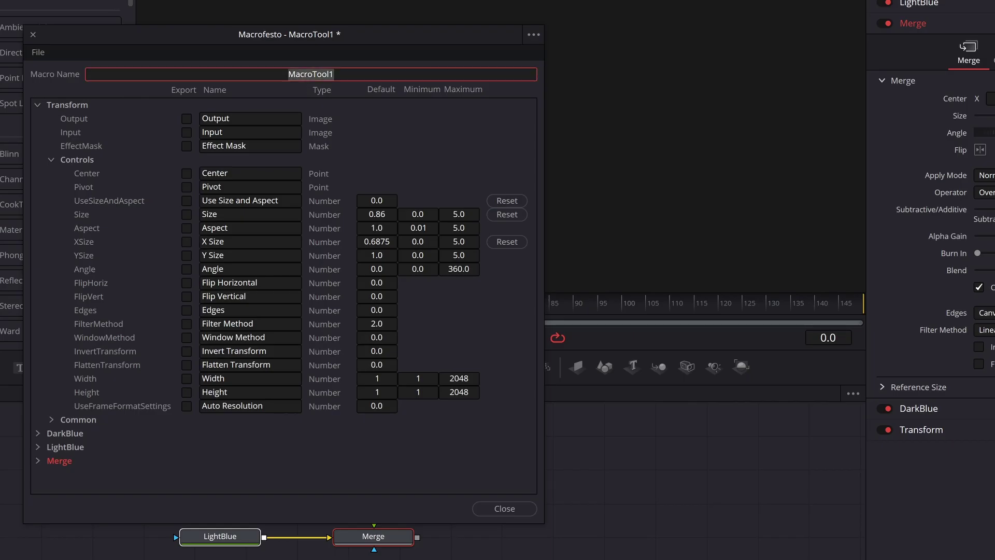
key("BackSpace")
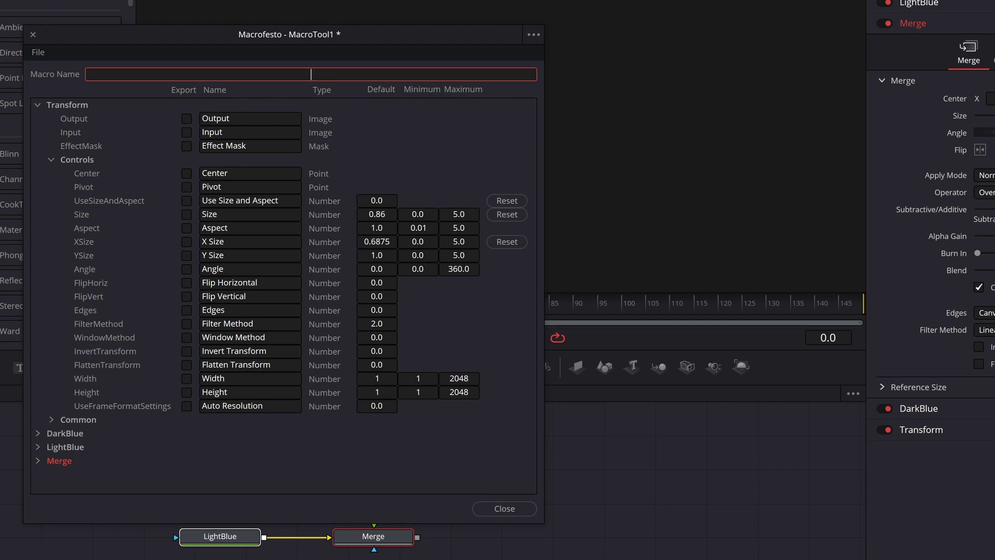
type("CodeBackground")
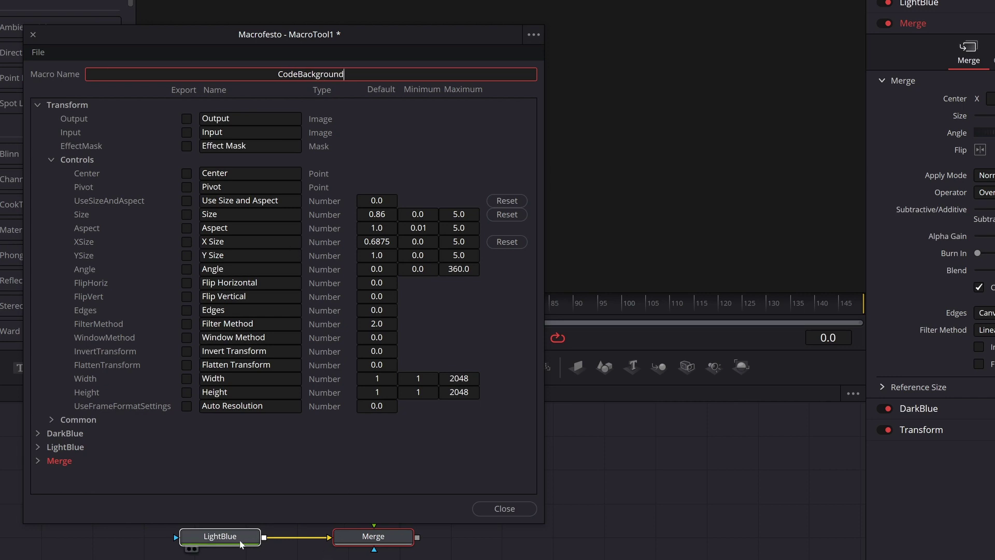
left_click(301, 476)
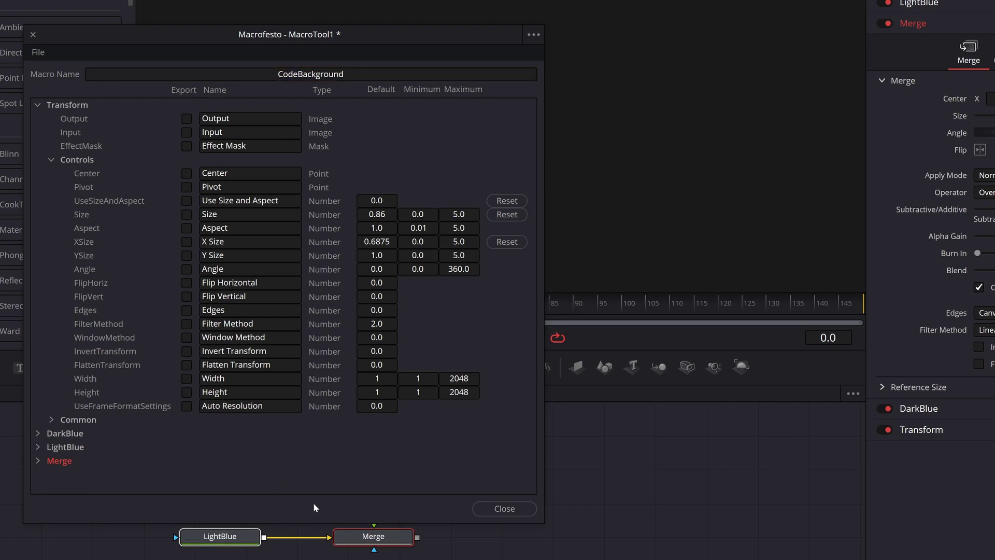
- Check the export setting of the Merge node's Output in the macro editor
left_click(36, 105)
left_click(37, 146)
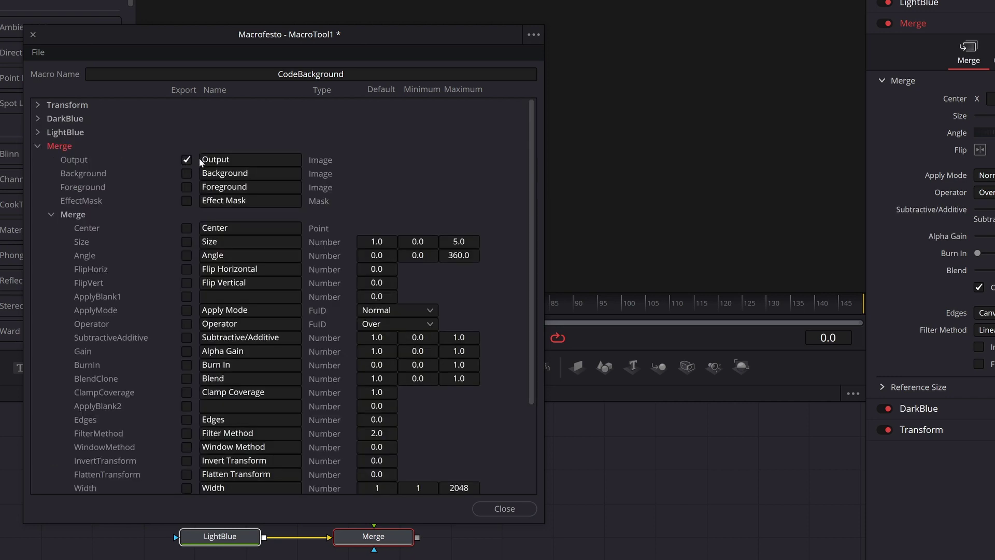
left_click(38, 146)
- Export the Transform node's XSize control in the macro and rename it Width
left_click(38, 105)
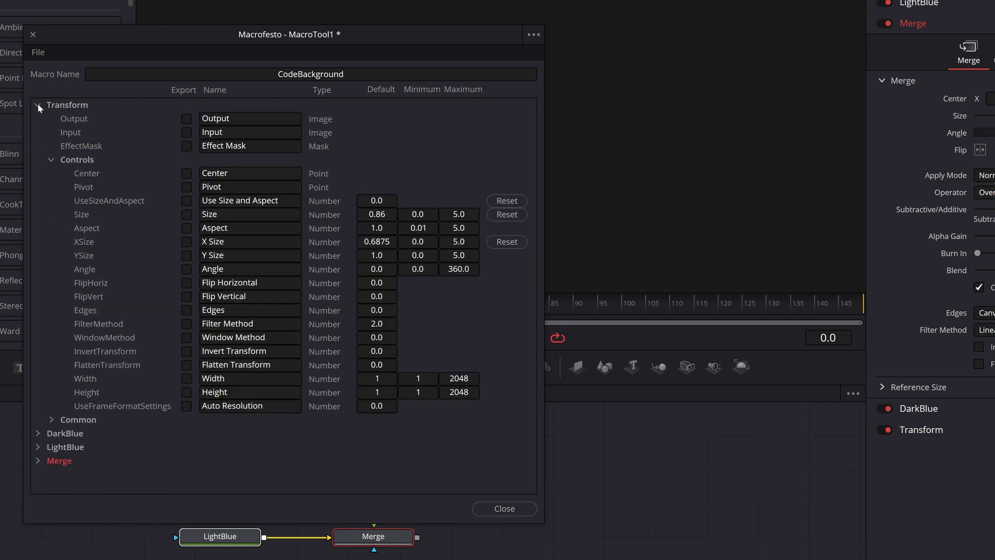
left_click(184, 242)
left_click(269, 242)
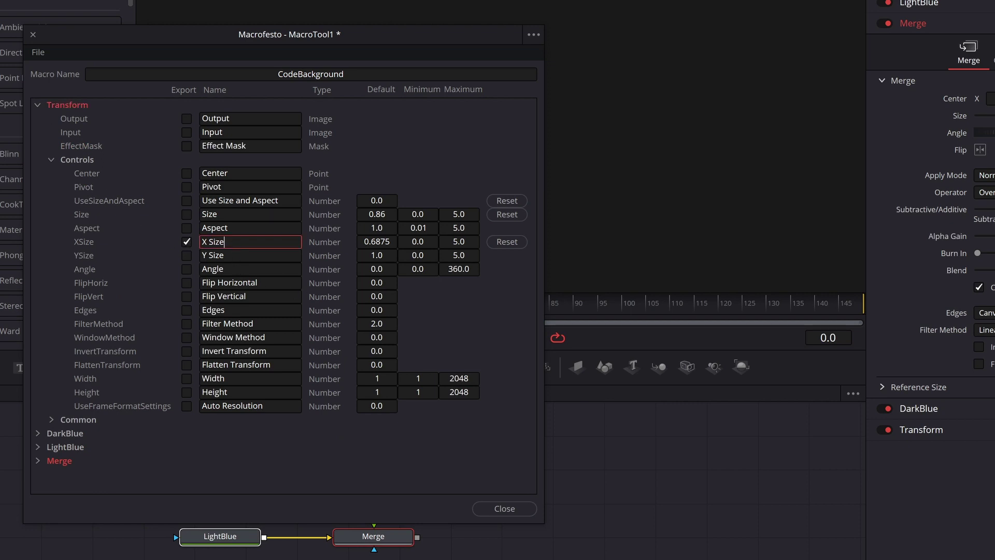
key("ctrl+a")
key("BackSpace")
type("Width")
left_click(390, 140)
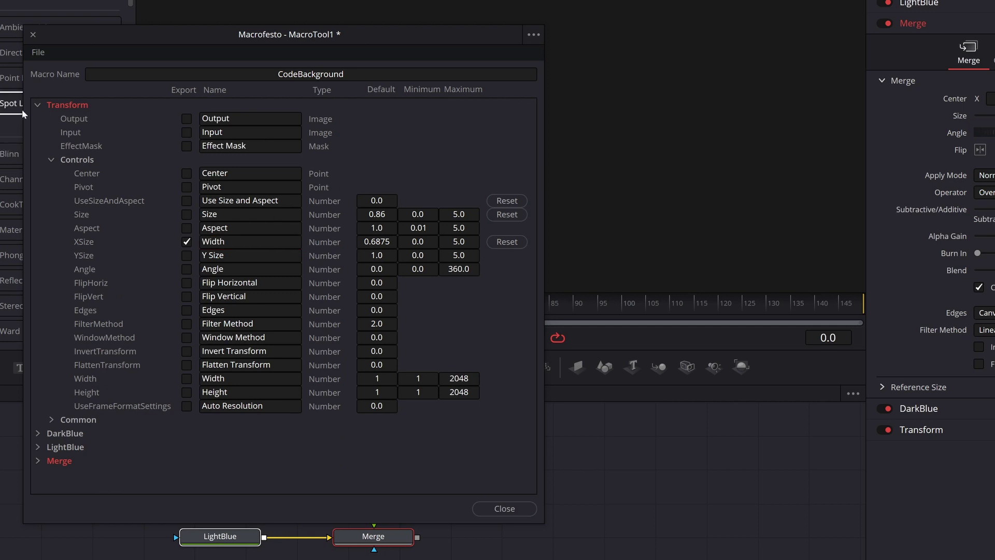
left_click(37, 104)
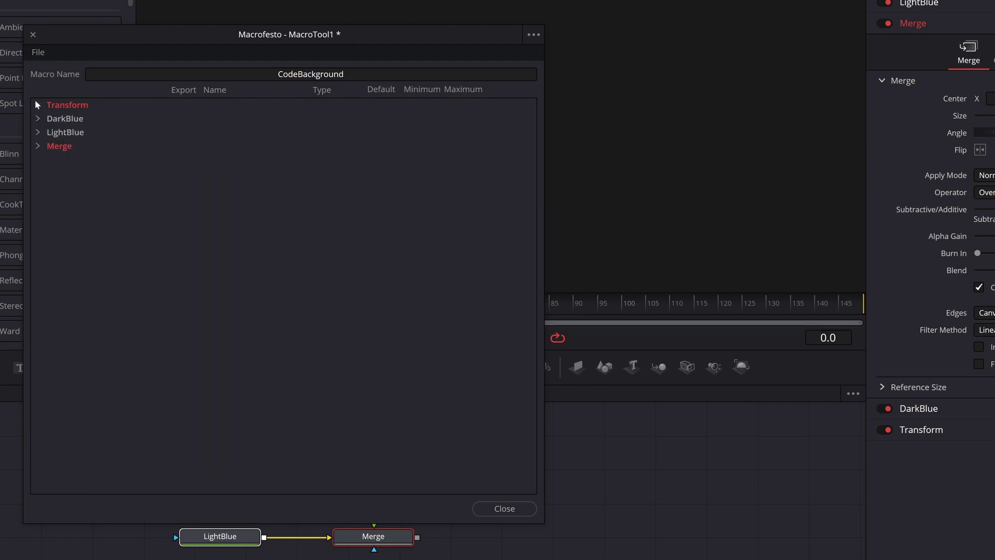
- Export DarkBlue's TopLeftRed, Green, Blue and Alpha controls and rename the Color control Foreground Color
left_click(37, 119)
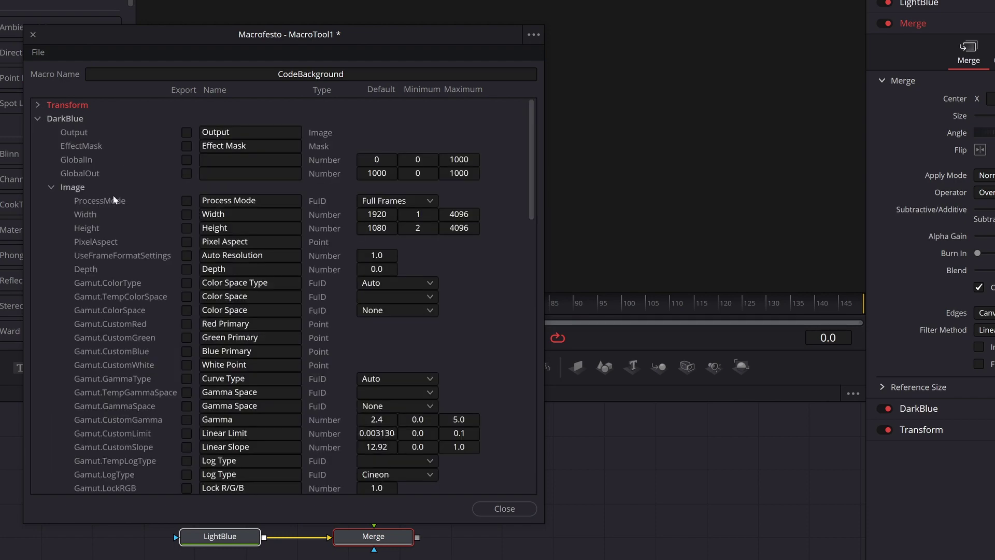
left_click(50, 187)
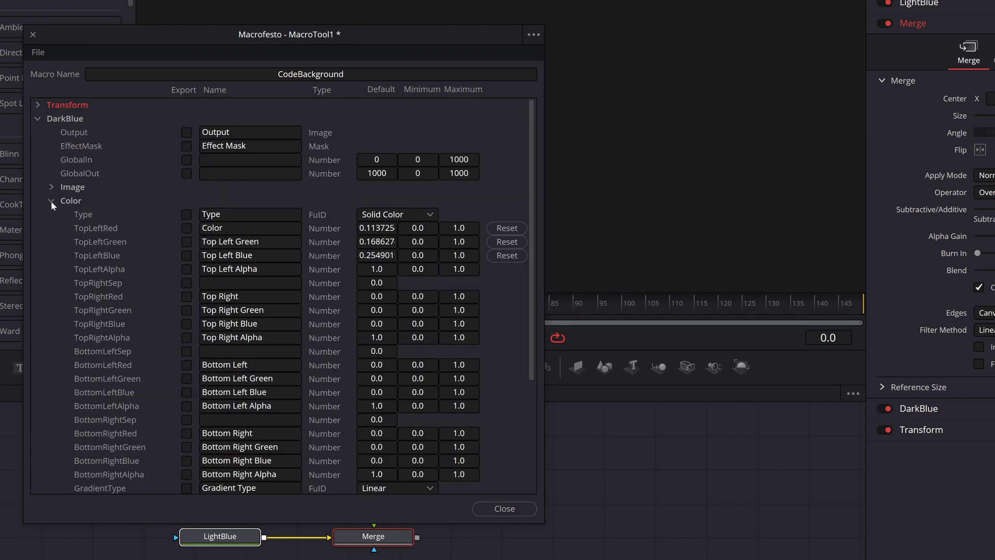
left_click(189, 228)
left_click(222, 228)
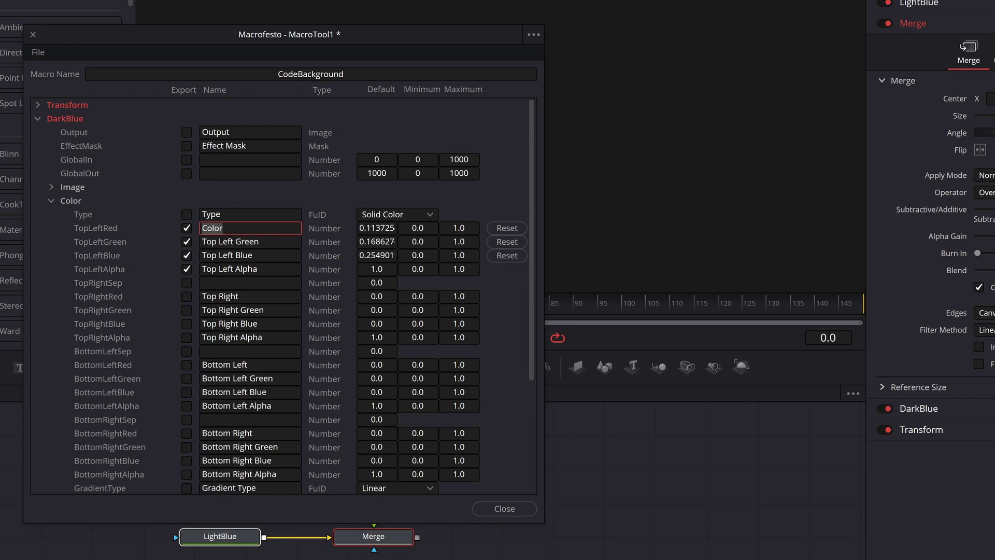
key("BackSpace")
type("Foreground Color")
left_click(242, 184)
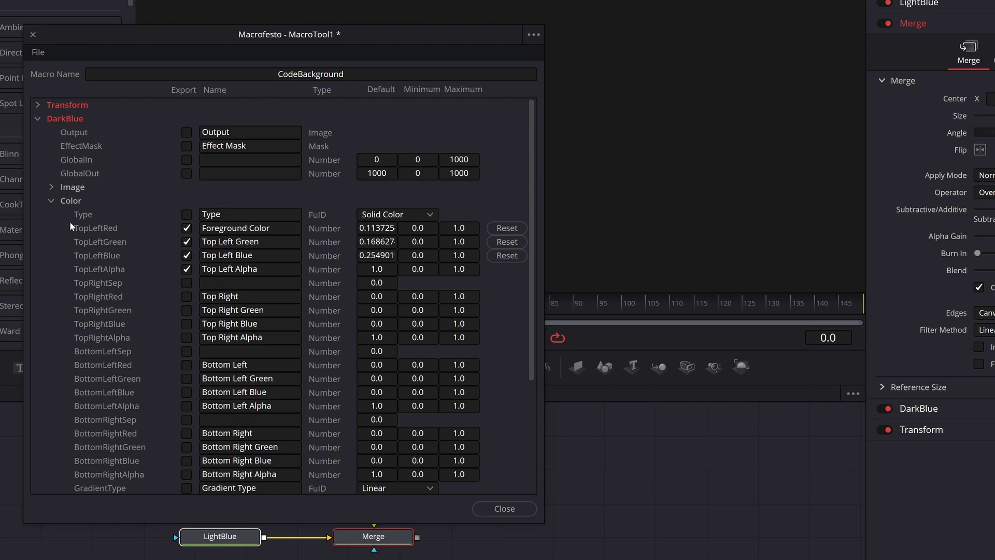
left_click(51, 203)
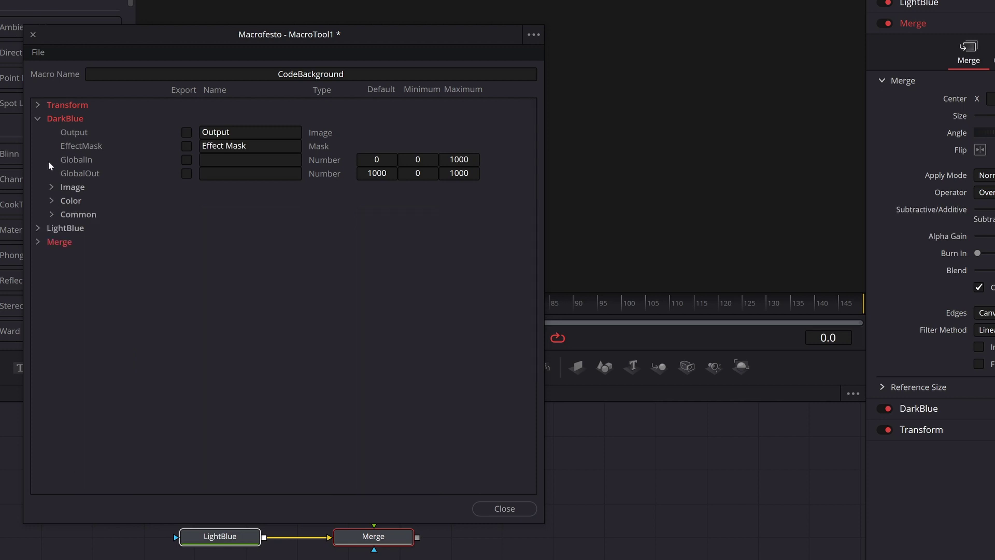
left_click(39, 118)
- Export LightBlue's TopLeftRed, Green, Blue and Alpha controls and rename the Color control Background Color
left_click(36, 133)
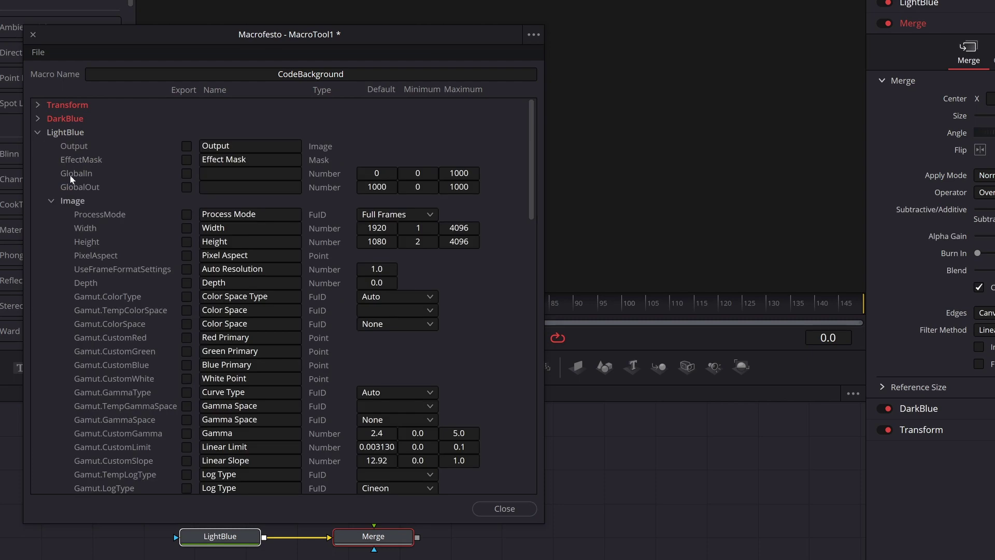
left_click(48, 200)
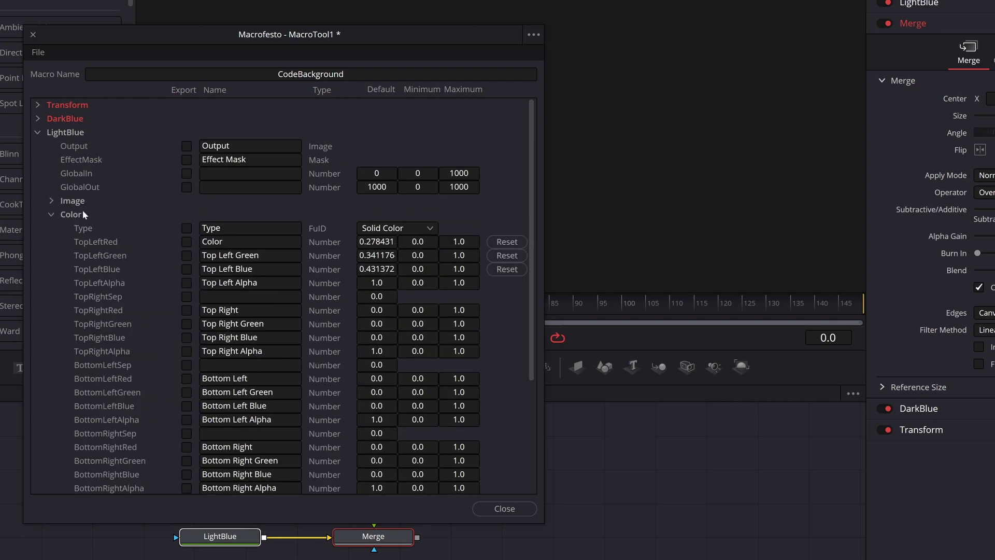
left_click(187, 241)
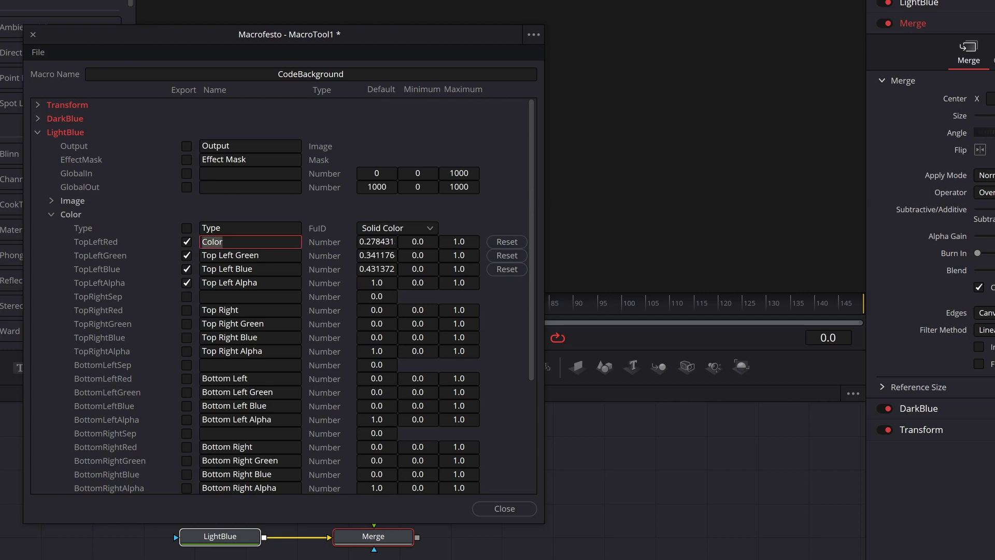
type("Background Color")
left_click(394, 132)
left_click(39, 133)
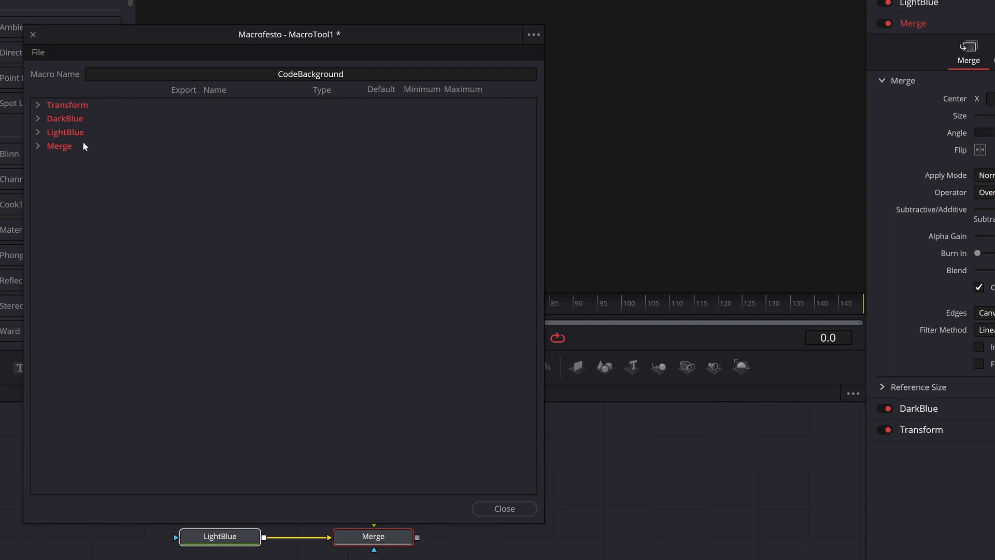
- Close the macro editor, saving the CodeBackground macro over the existing Code Background.setting file in the Python generators folder
double_click(311, 74)
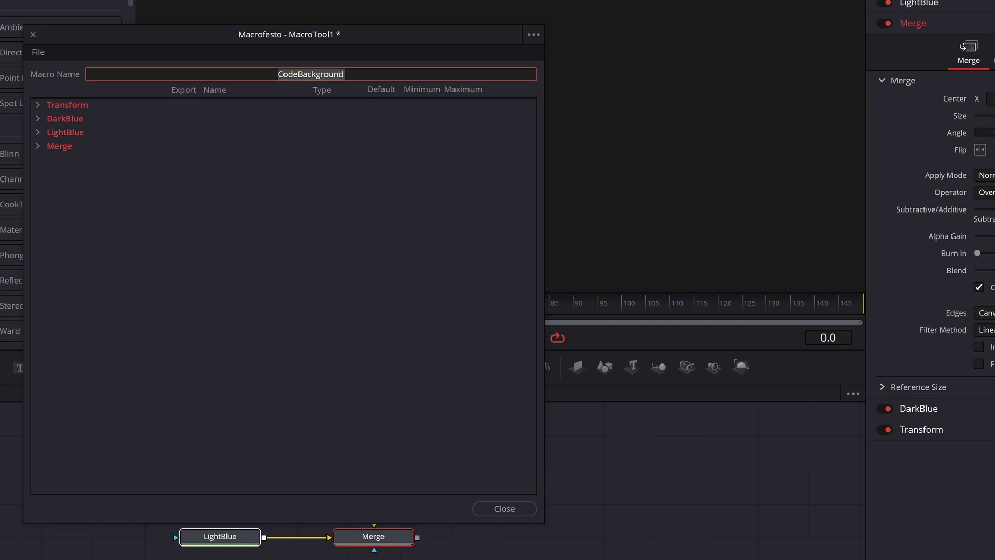
left_click(328, 251)
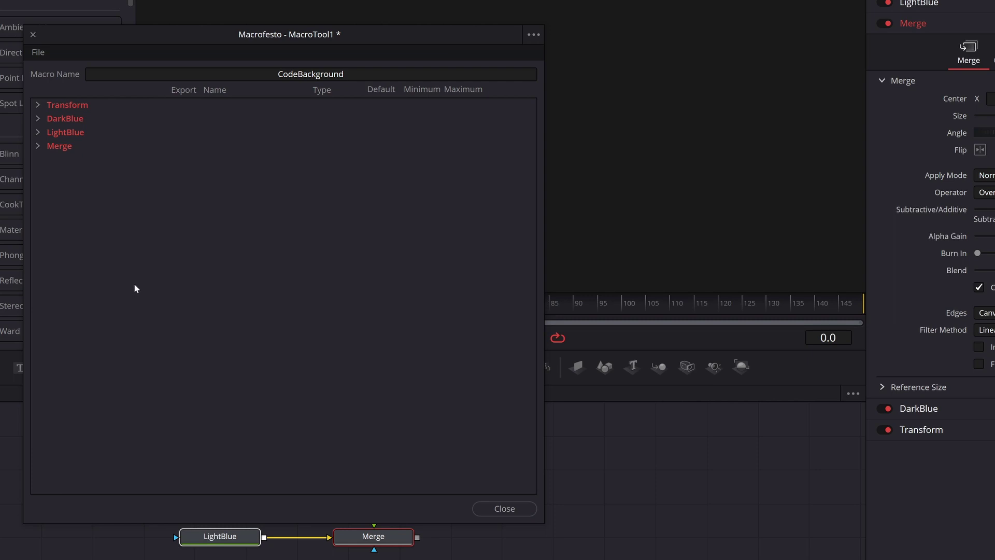
left_click(505, 508)
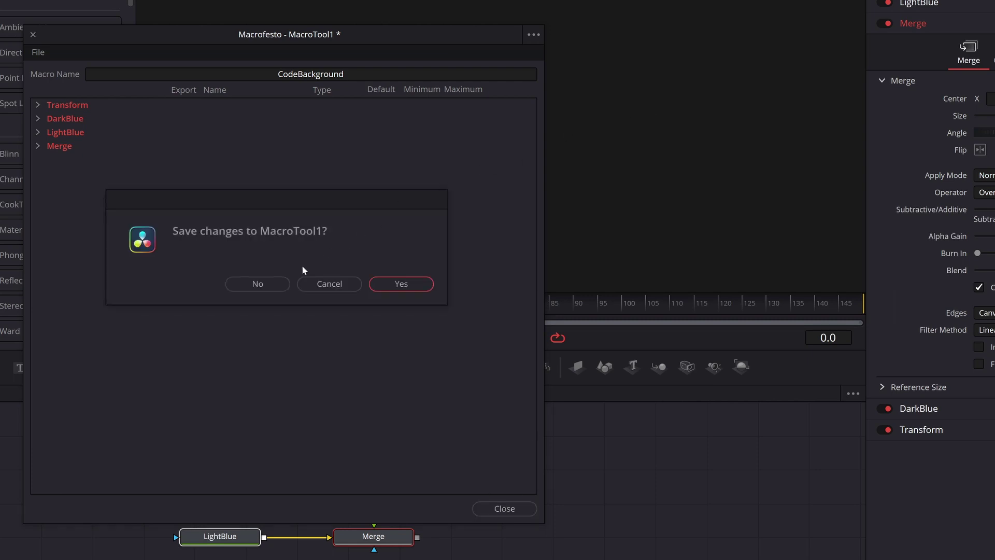
left_click(403, 285)
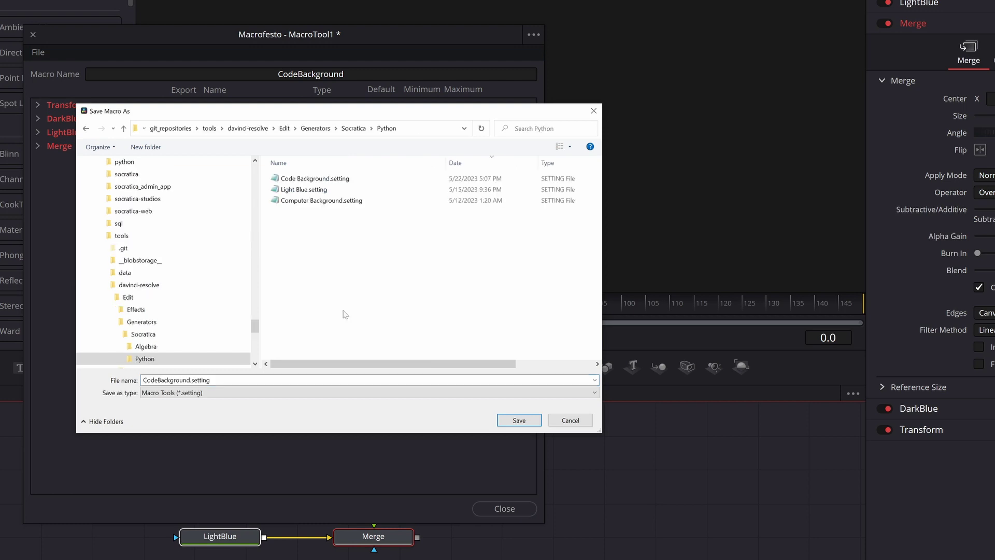
left_click(331, 182)
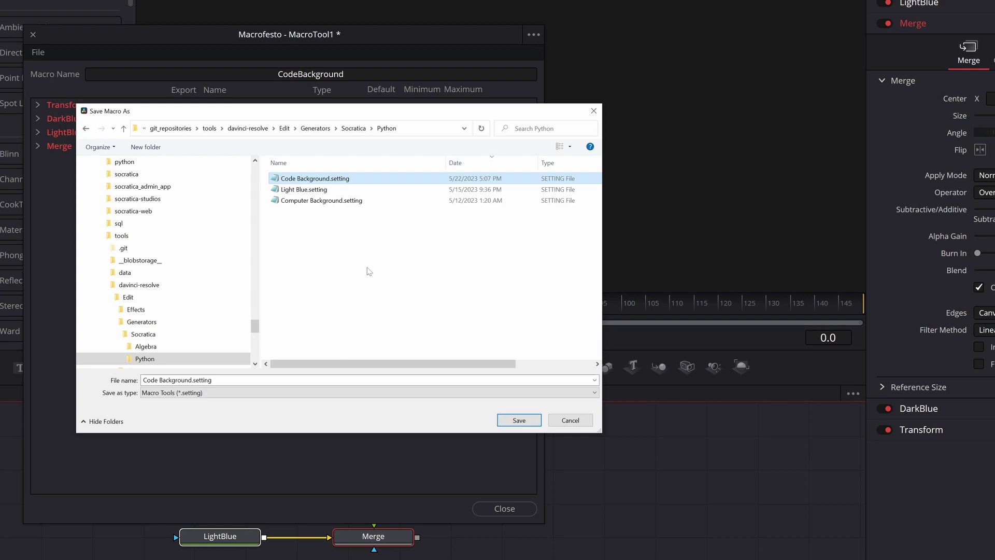
left_click(519, 420)
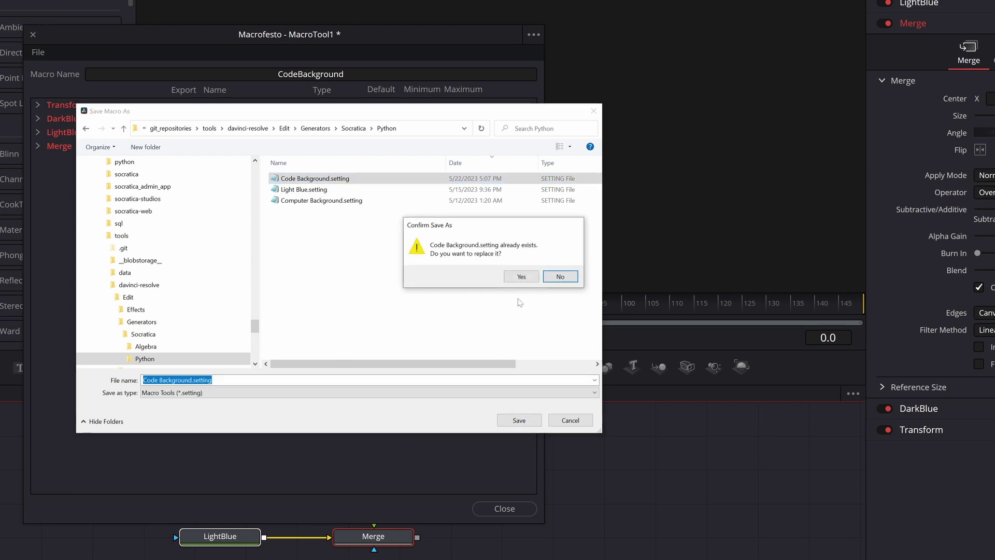
left_click(523, 278)
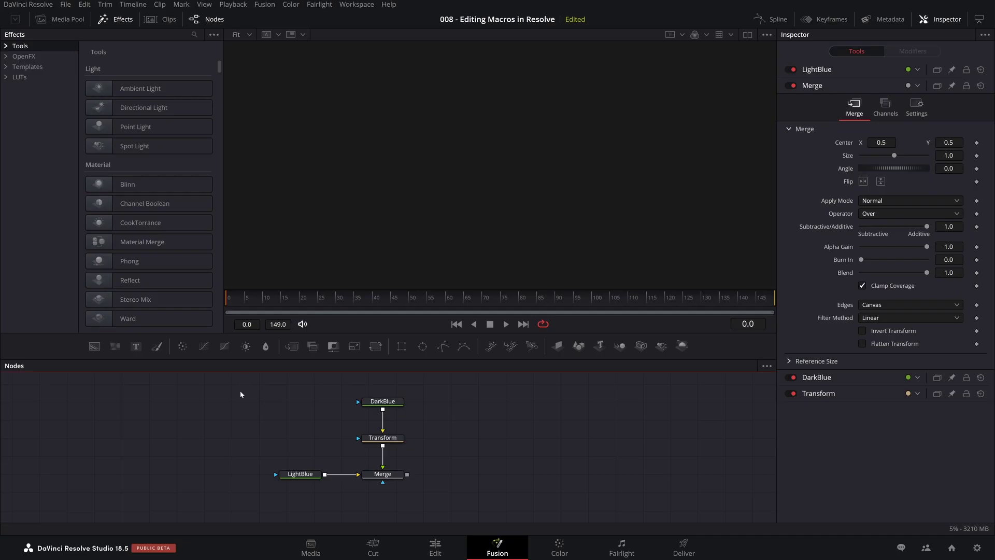
- Replace the DarkBlue, Transform, LightBlue and Merge nodes with the saved Code Background macro and show it in the second viewer
left_click_drag(240, 395, 476, 500)
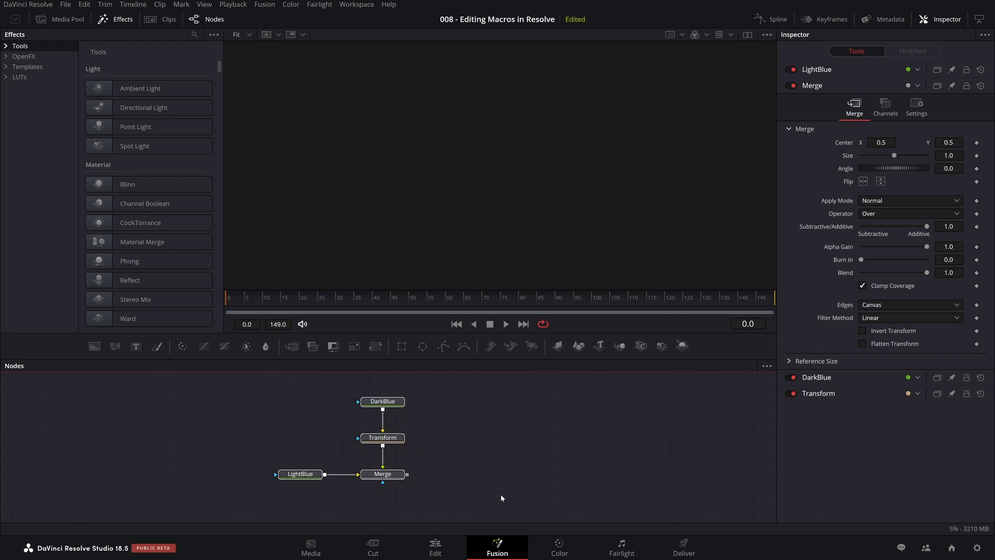
key("Delete")
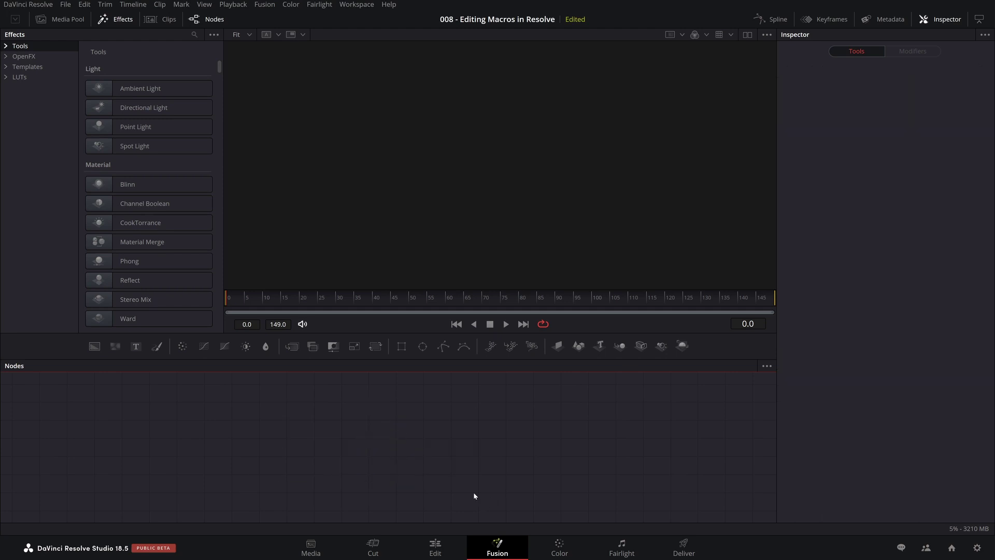
key("alt+Tab")
left_click(493, 374)
left_click_drag(470, 264, 273, 440)
left_click(718, 159)
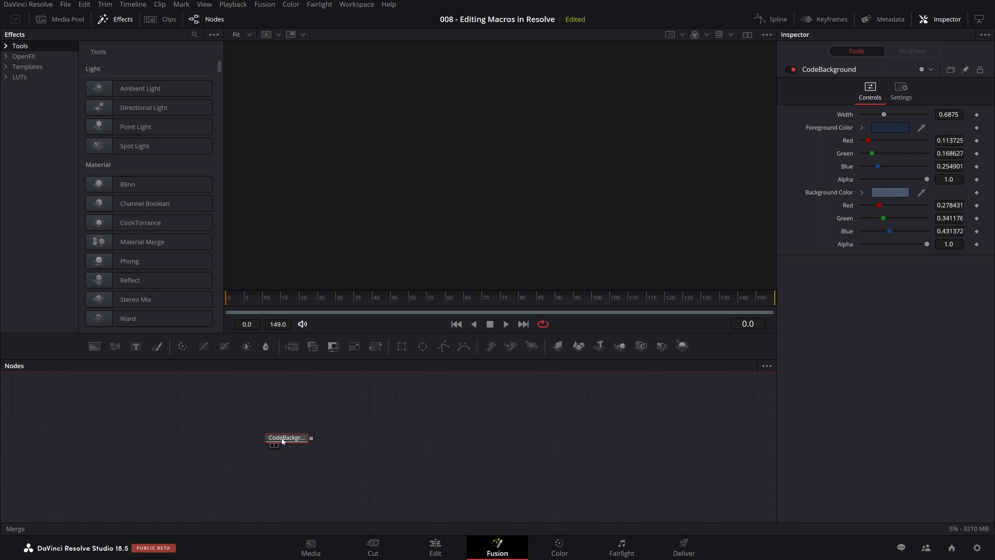
key("2")
left_click(426, 430)
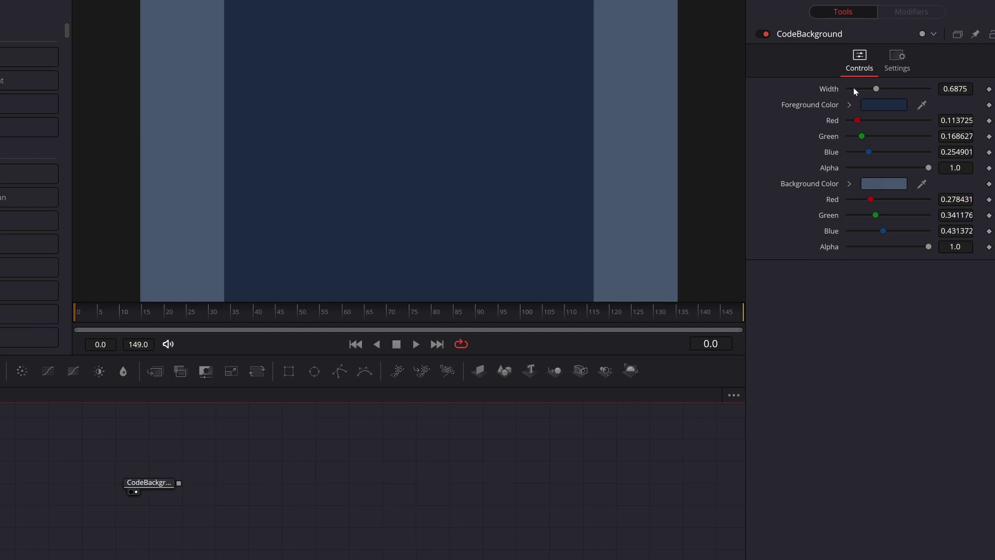
- Test the macro's Width and foreground Alpha controls, restoring both to their defaults, and set the foreground Red to 0.685
left_click_drag(876, 88, 904, 120)
double_click(836, 88)
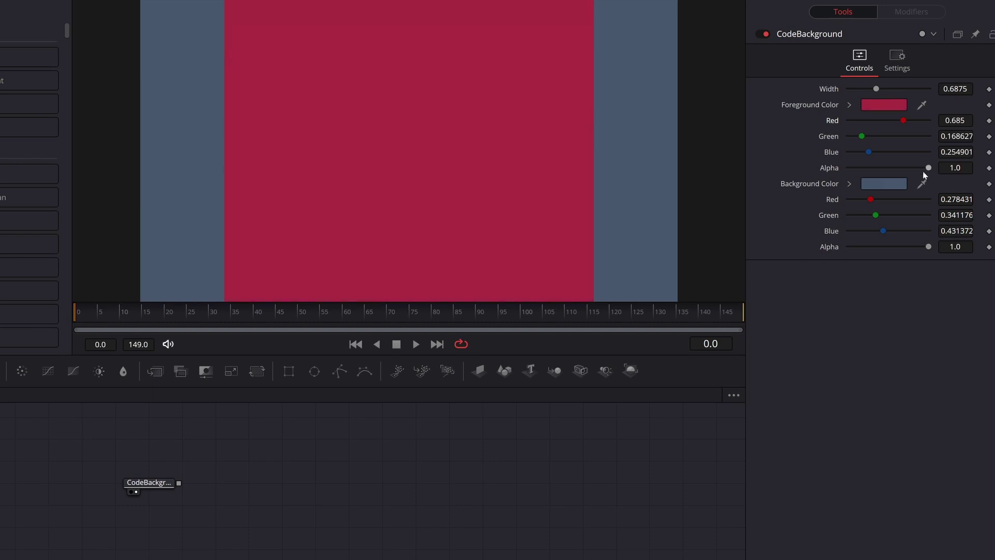
left_click_drag(928, 167, 816, 164)
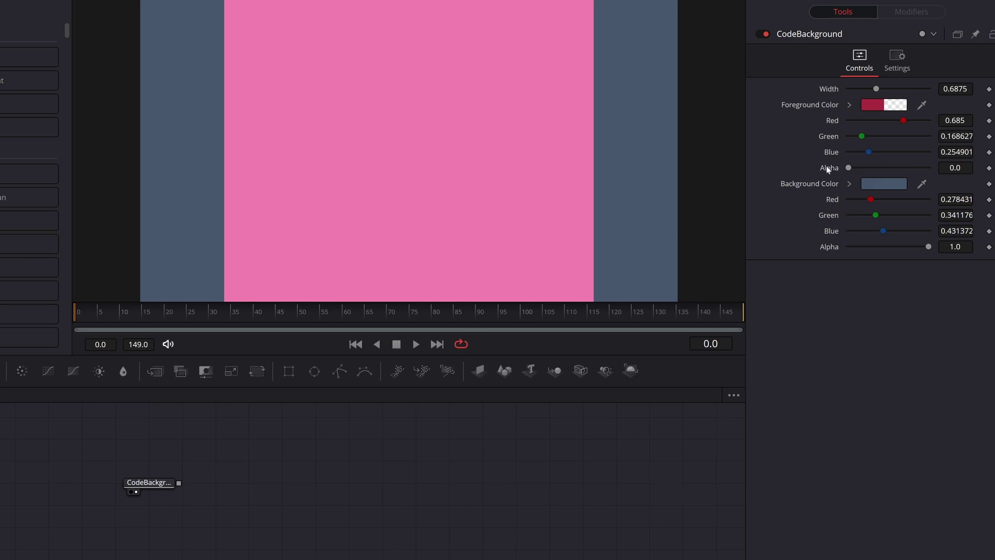
double_click(828, 168)
- Set the foreground Green to 0.37 and background Green to 0.591, and reset the Background Color and Foreground Color to their defaults
left_click_drag(862, 137, 878, 139)
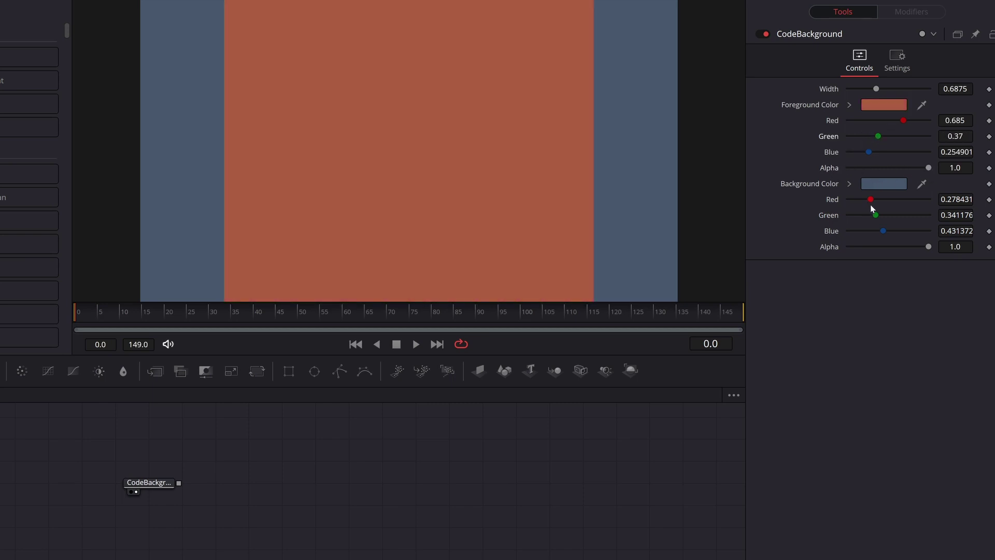
left_click_drag(875, 215, 897, 215)
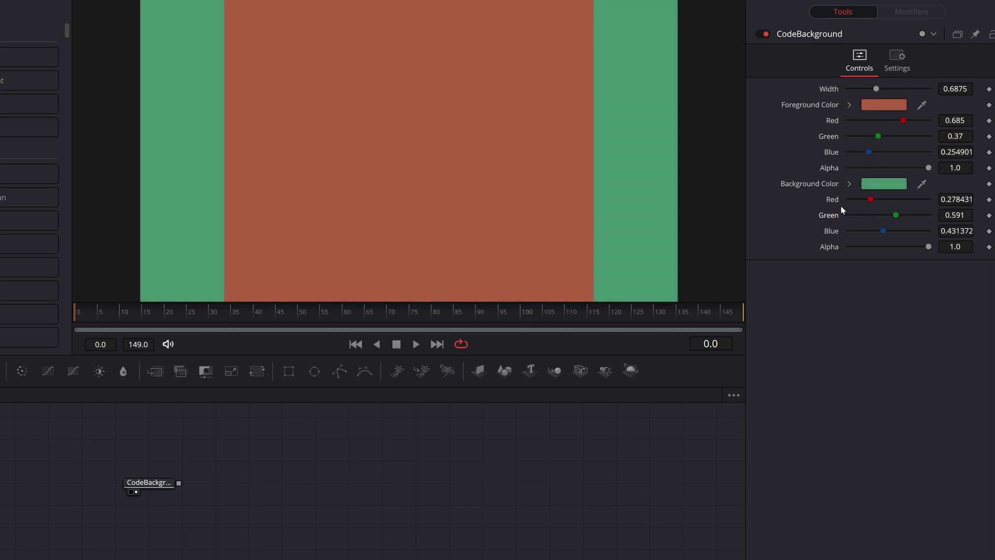
double_click(825, 185)
double_click(827, 105)
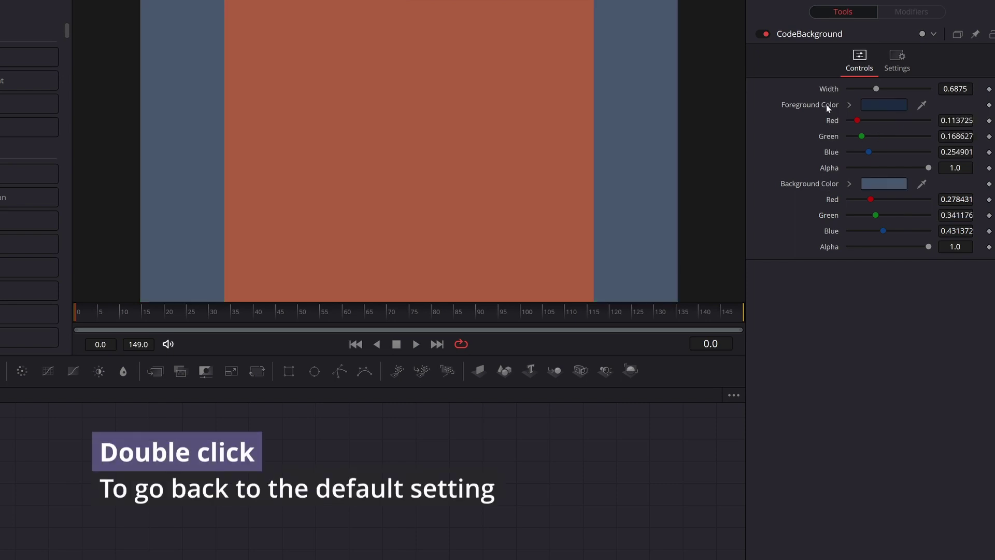